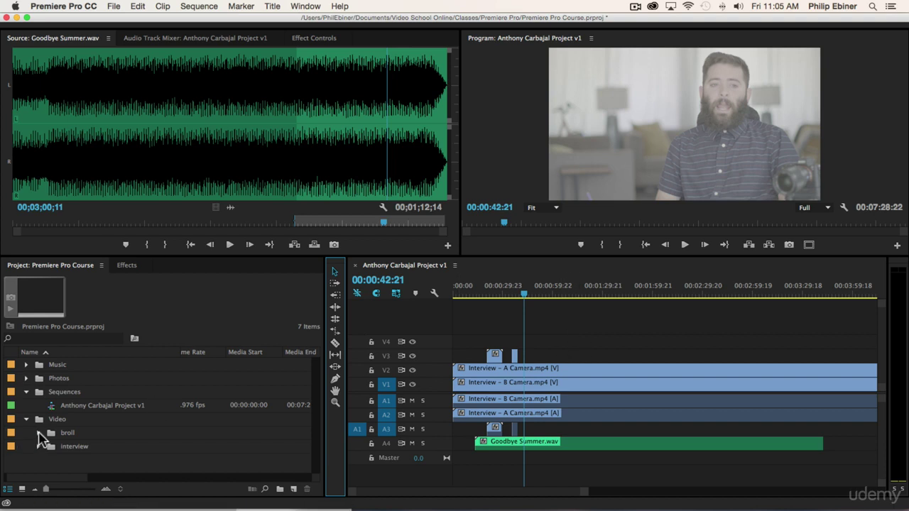
Create a new sequence from the Crusing Down Street.mp4 clip in the broll bin, cancelling the New Sequence settings
left_click(39, 433)
scroll(177, 404, "down", 5)
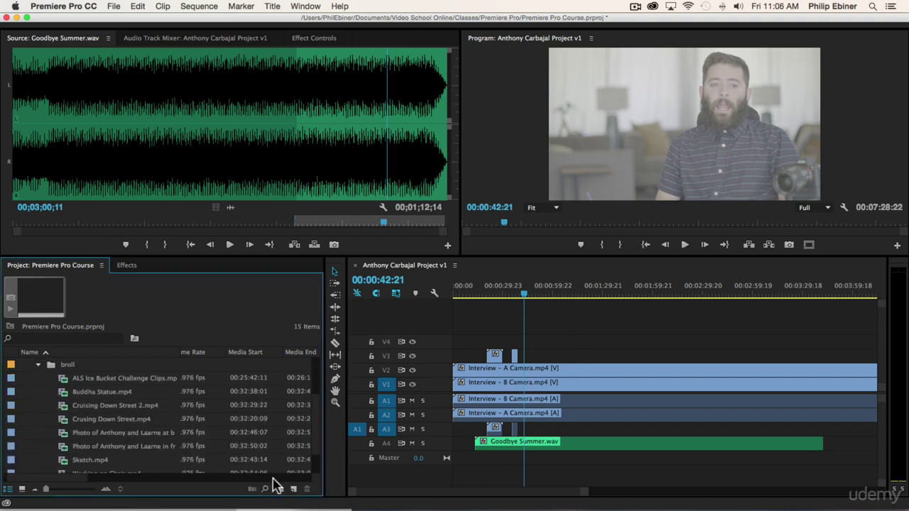
left_click(88, 425)
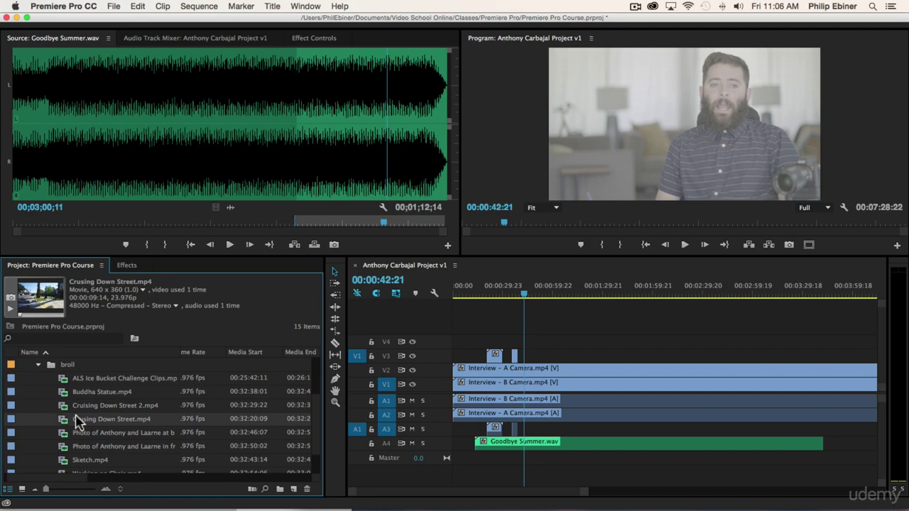
left_click_drag(118, 414, 293, 488)
key("super+n")
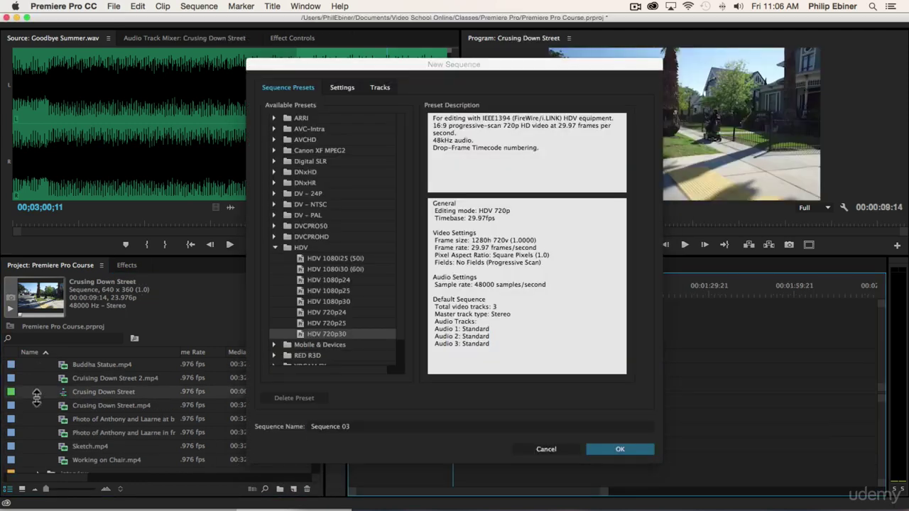
left_click(570, 450)
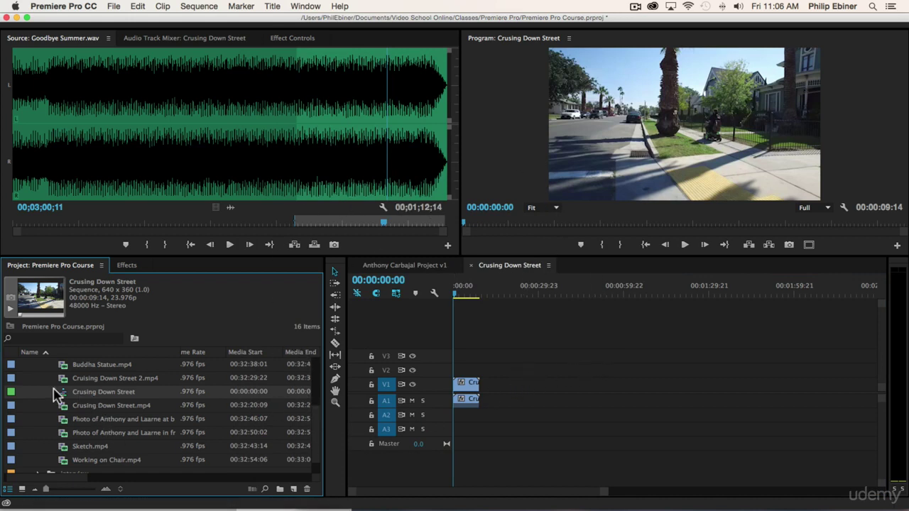
Rename the new Crusing Down Street sequence as Broll Edits
left_click(84, 394)
type("C")
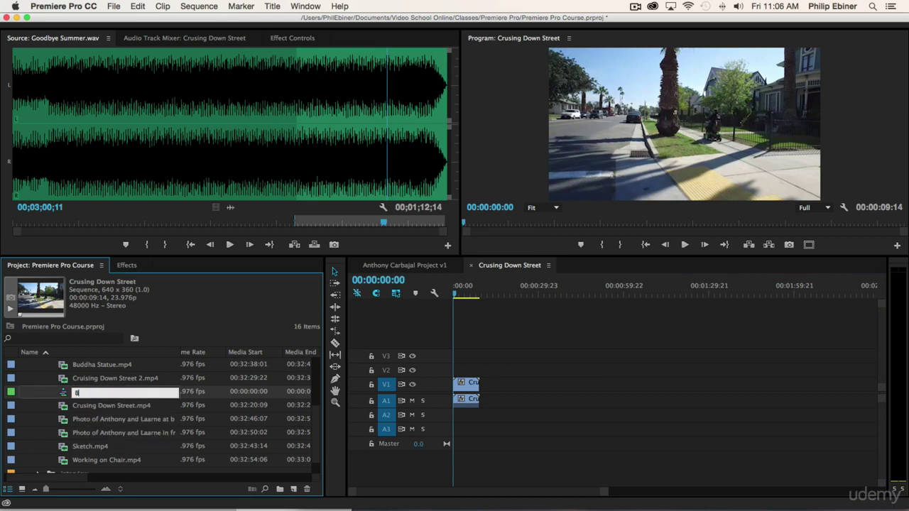
type("roll Edits")
key("Tab")
left_click(91, 395)
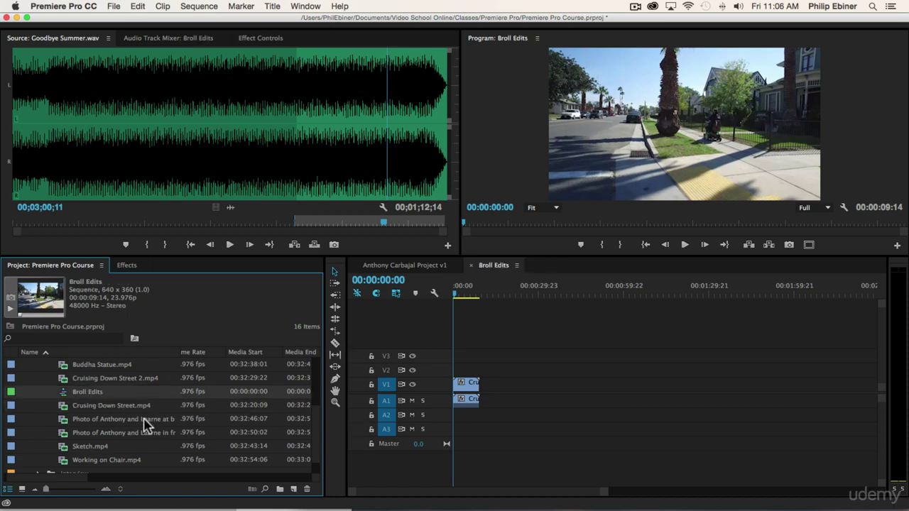
Append Cruising Down Street 2.mp4, Working on Chair.mp4 and the photo clip in front of the building to the end of the Broll Edits sequence
left_click_drag(109, 381, 483, 390)
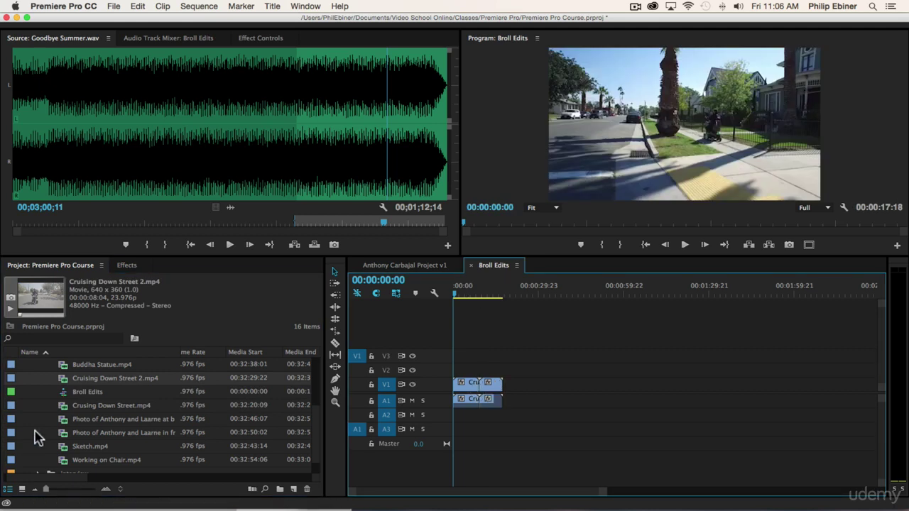
left_click_drag(88, 467, 507, 403)
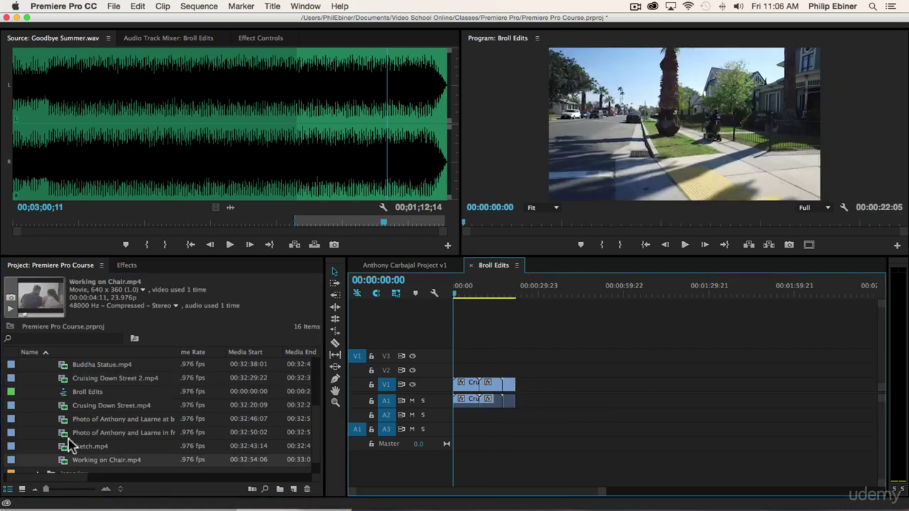
left_click_drag(100, 433, 517, 396)
left_click_drag(479, 292, 432, 298)
key("equal")
key("equal")
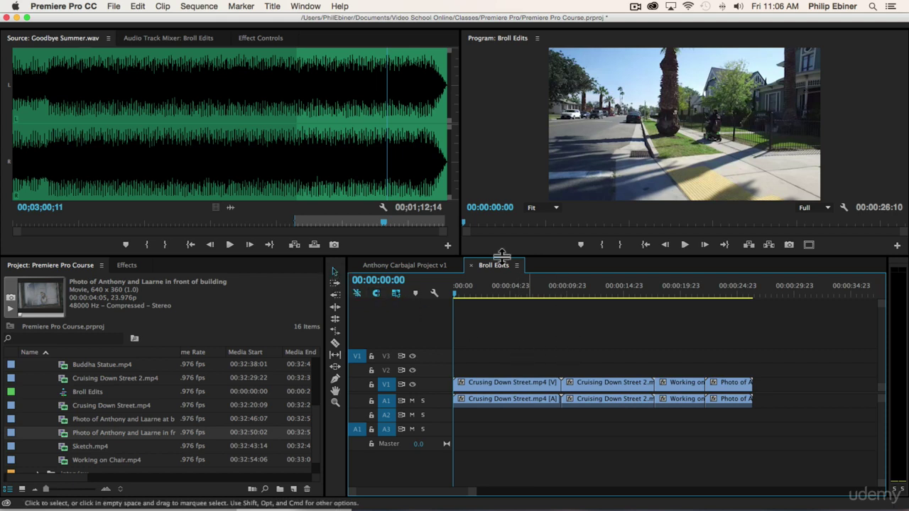
View the interview project's sequence and return to the Broll Edits sequence
left_click(226, 186)
left_click(518, 116)
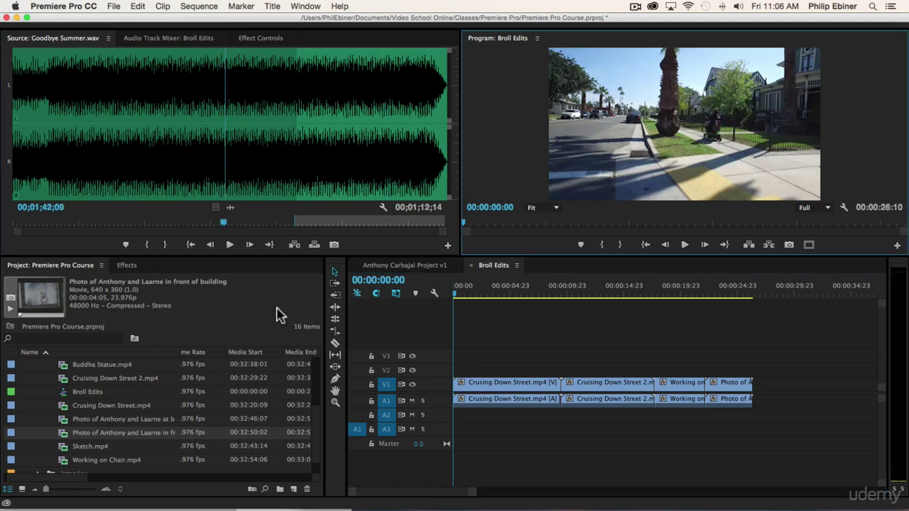
left_click(295, 296)
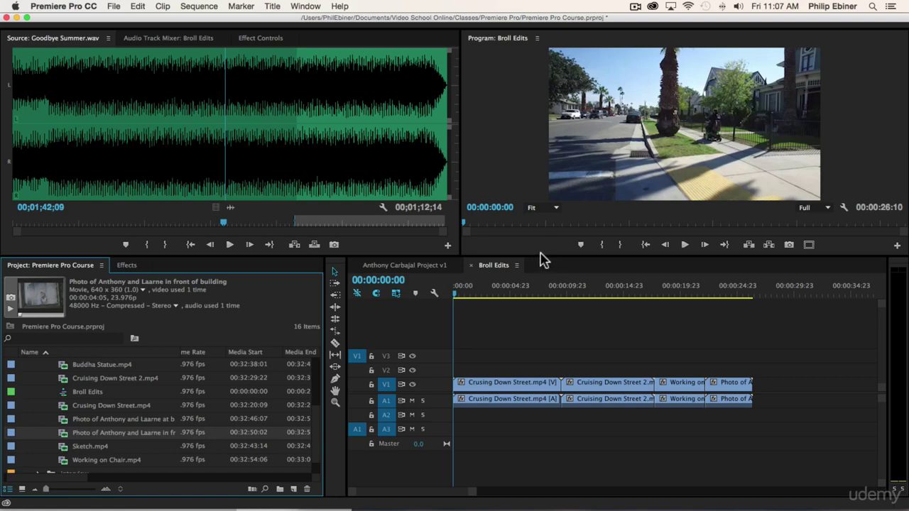
mouse_move(548, 256)
left_mouse_down()
mouse_move(548, 282)
mouse_move(547, 252)
left_mouse_up()
left_click(404, 260)
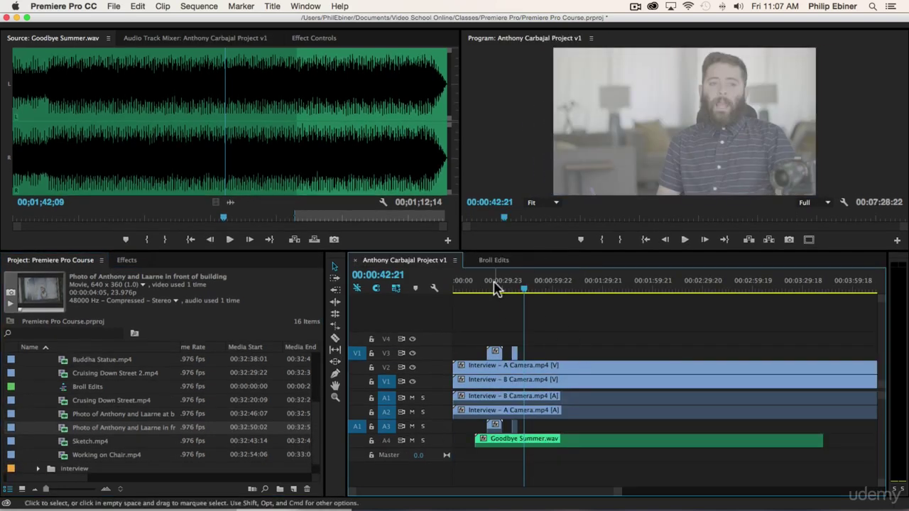
left_click(495, 260)
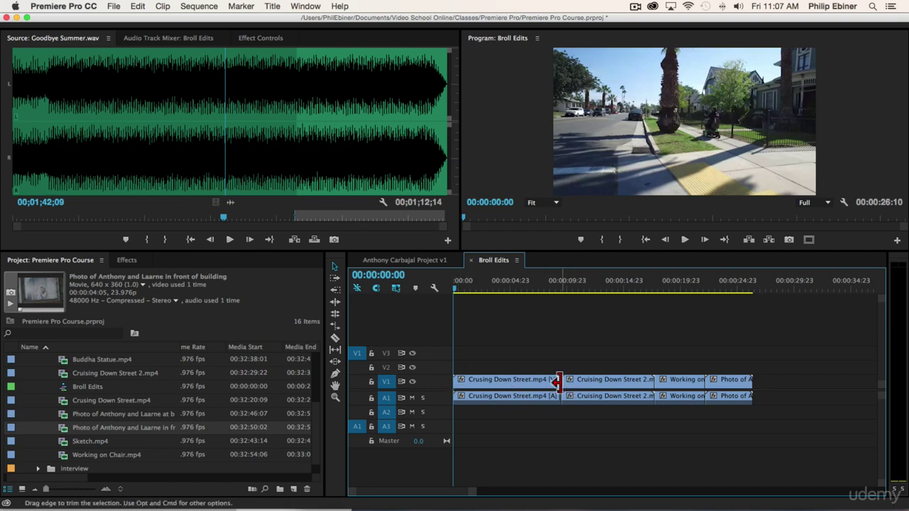
Try trimming the Crusing Down Street.mp4 clip at its end and start, playing the sequence between trims
left_click_drag(553, 380, 517, 382)
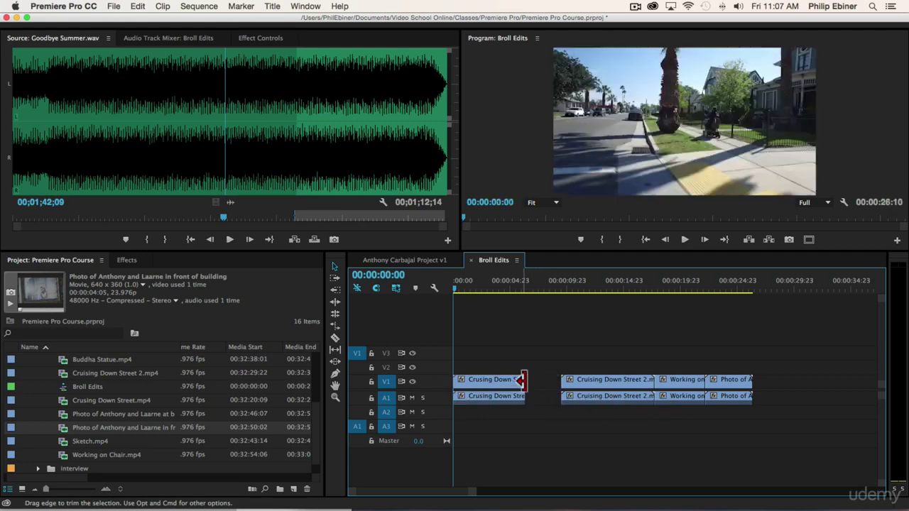
left_click_drag(493, 287, 440, 291)
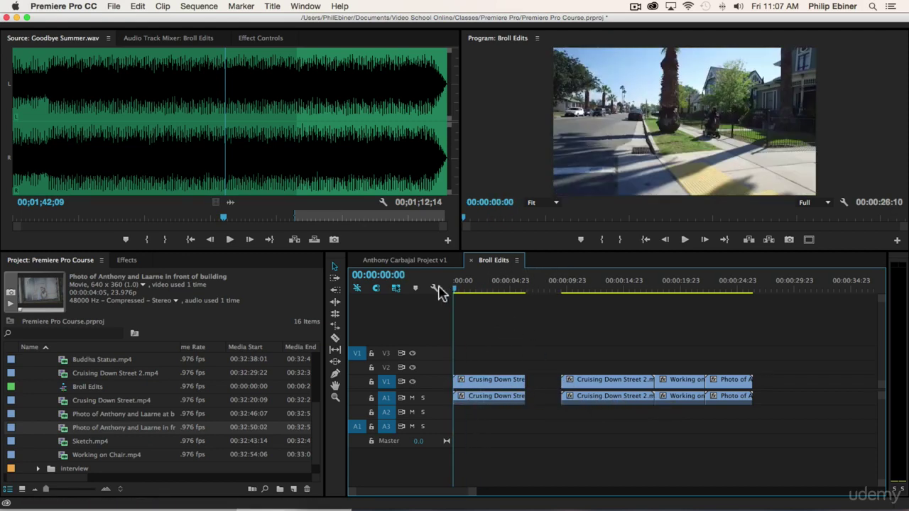
left_click(517, 288)
key("space")
left_click_drag(529, 395, 586, 377)
key("space")
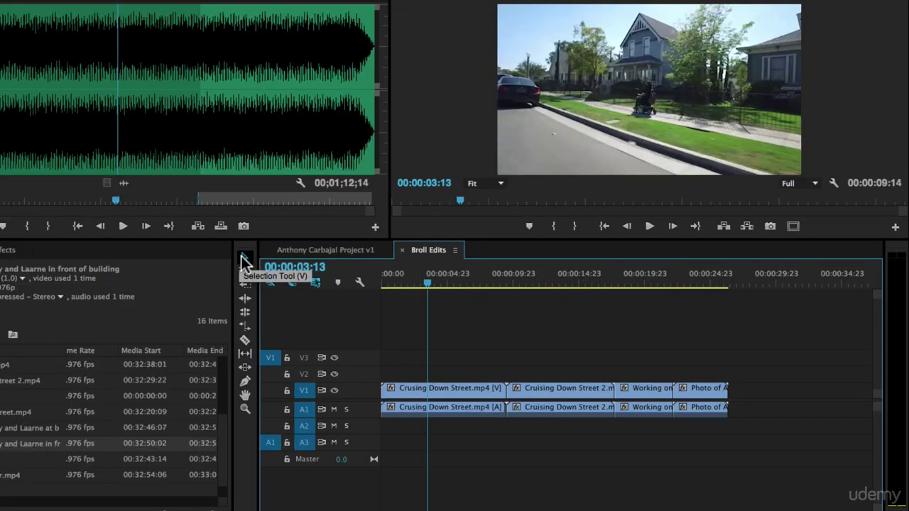
left_click_drag(385, 388, 415, 388)
left_click_drag(495, 390, 471, 390)
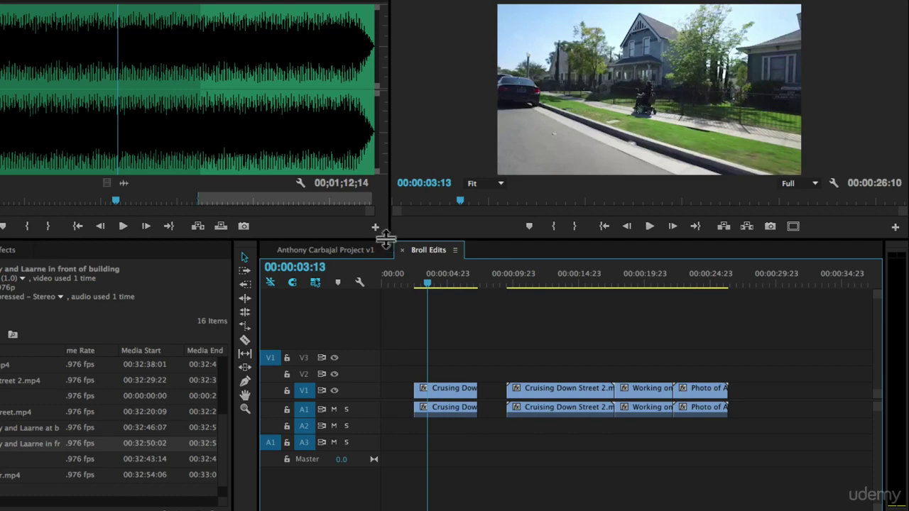
Enlarge the Program monitor by widening it and making it taller
left_click_drag(389, 226, 281, 226)
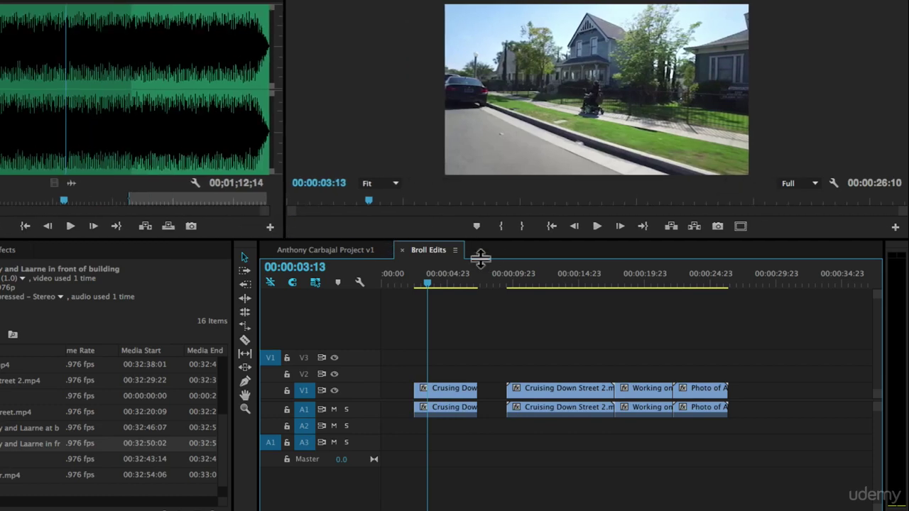
left_click_drag(481, 242, 482, 318)
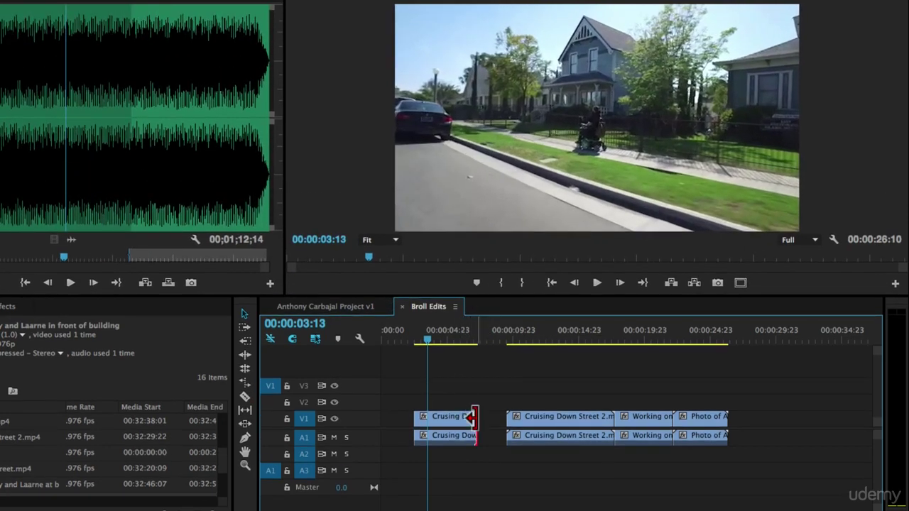
Shorten the end of the Crusing Down Street.mp4 clip further, play it, and extend both ends back to full length
mouse_move(476, 417)
left_mouse_down()
mouse_move(449, 418)
mouse_move(483, 418)
mouse_move(445, 418)
mouse_move(470, 417)
mouse_move(460, 419)
left_mouse_up()
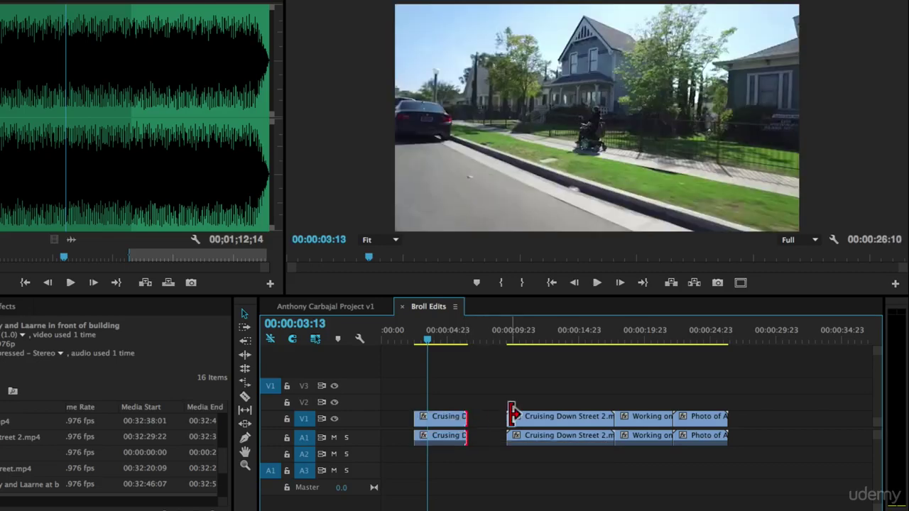
key("space")
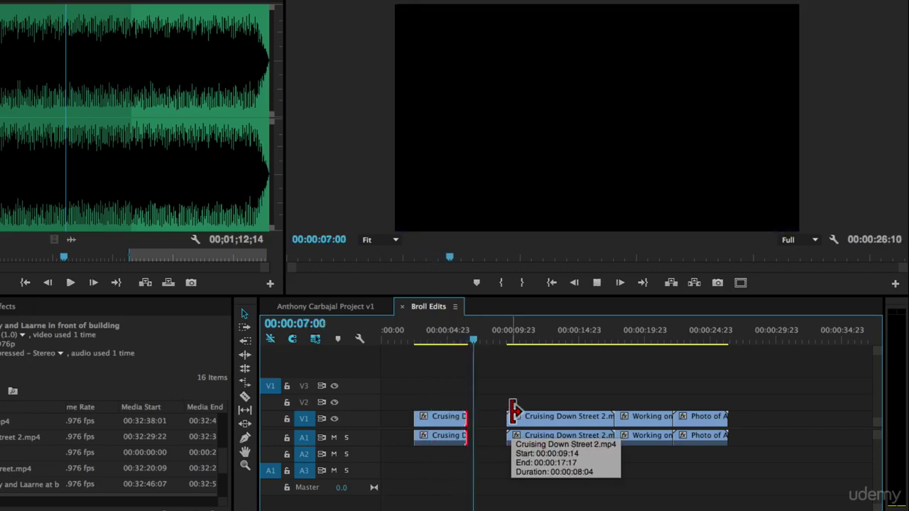
left_click_drag(469, 339, 452, 338)
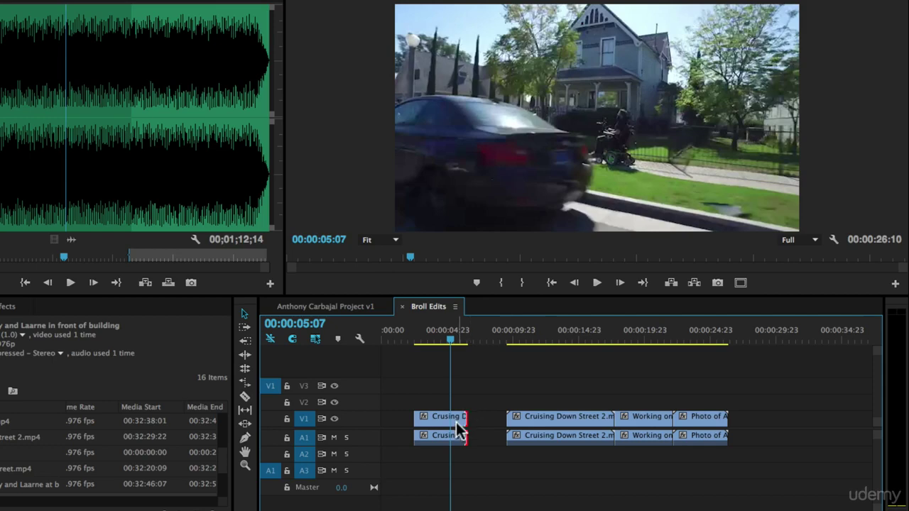
left_click_drag(460, 421, 507, 422)
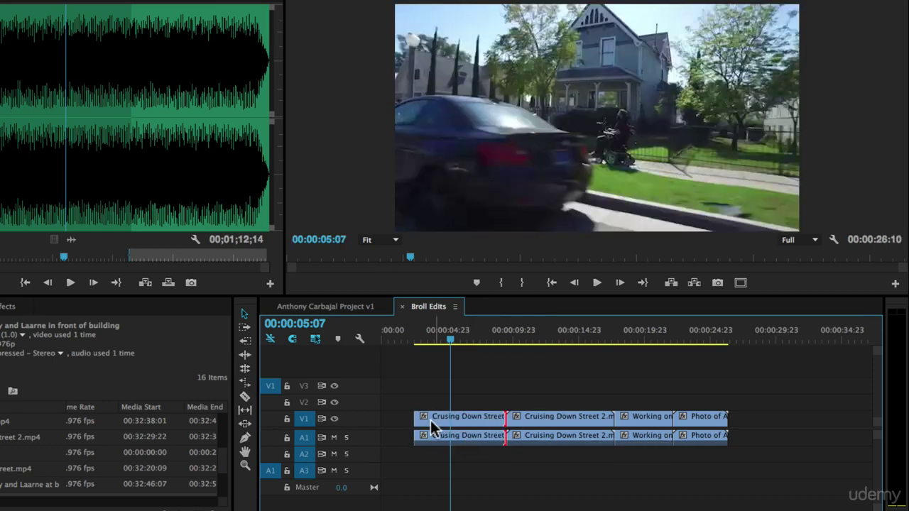
left_click_drag(418, 420, 383, 423)
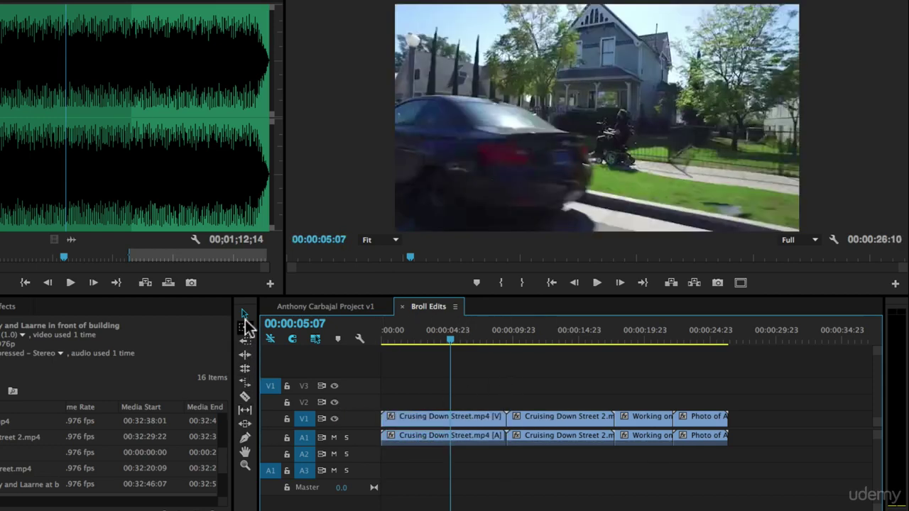
Make five cuts with the Razor tool, two in the first clip and one in each of the other three clips
left_click(245, 395)
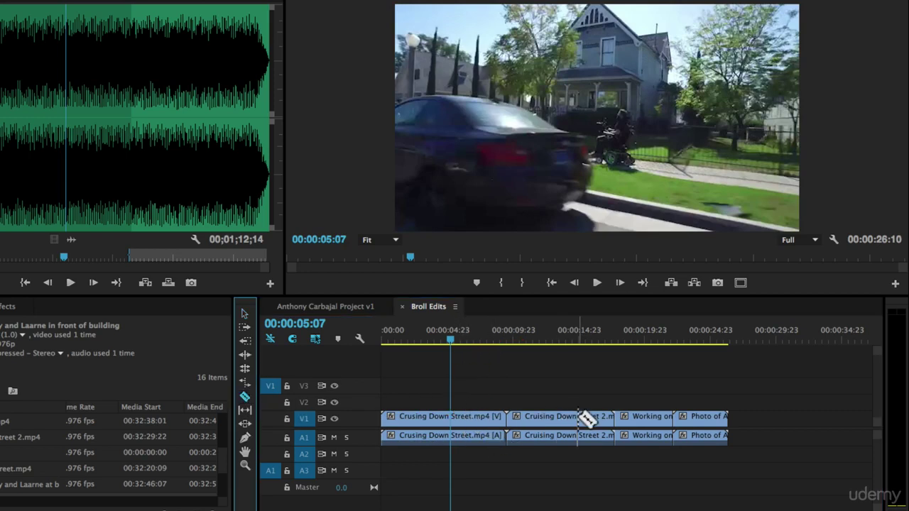
left_click(412, 419)
left_click(474, 418)
left_click(579, 419)
left_click(639, 419)
left_click(708, 419)
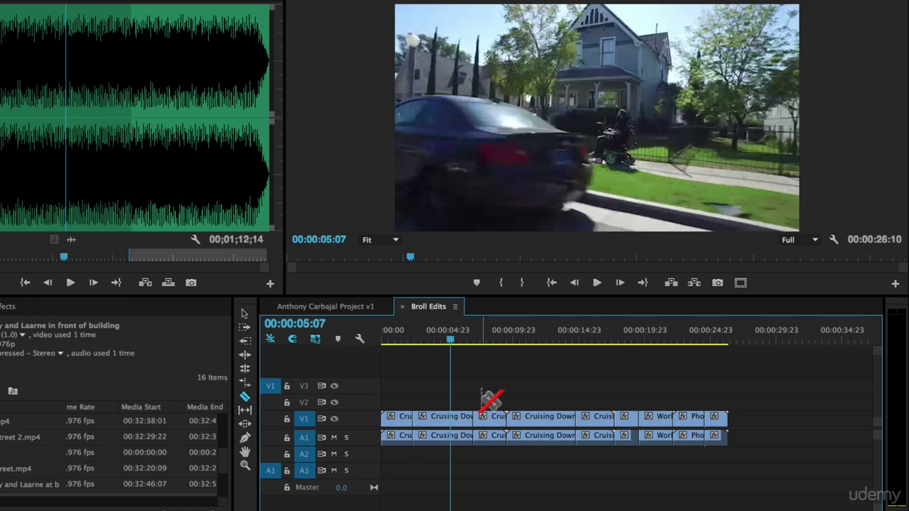
Undo the five razor cuts
key("ctrl+z")
key("ctrl+z")
key("ctrl+z")
key("ctrl+z")
key("ctrl+z")
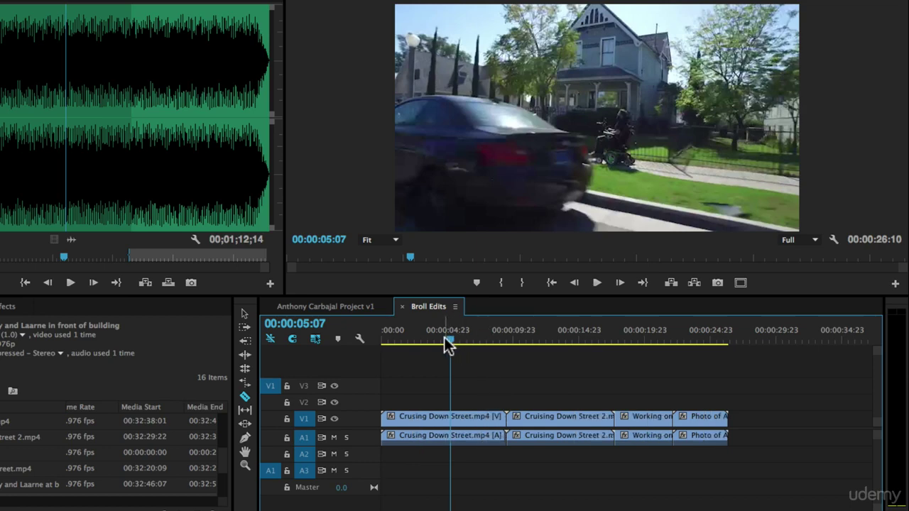
Cut the Crusing Down Street.mp4 clip at 00:00:06:13 with the Razor tool
left_click_drag(450, 338, 468, 345)
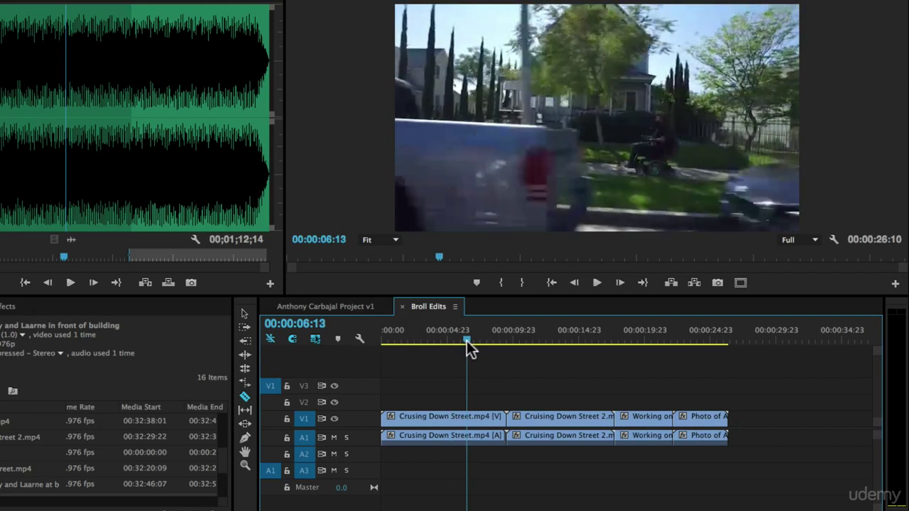
left_click(468, 419)
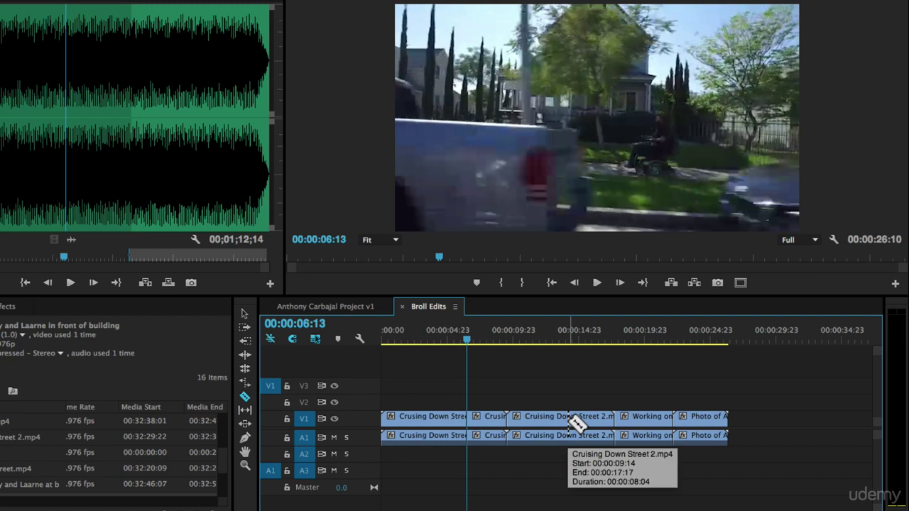
key("=")
key("=")
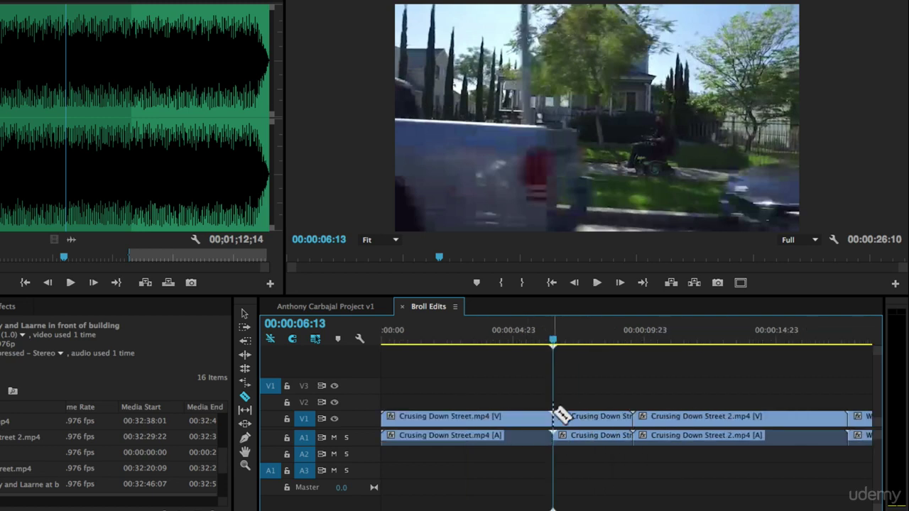
Play the segment of the first clip after the cut and delete that segment, leaving the gap
key("v")
left_click(587, 416)
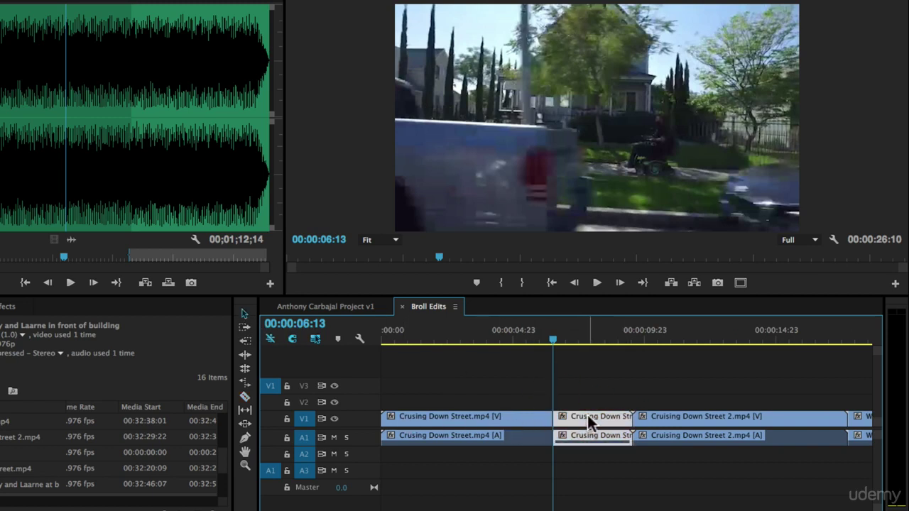
key("space")
key("space")
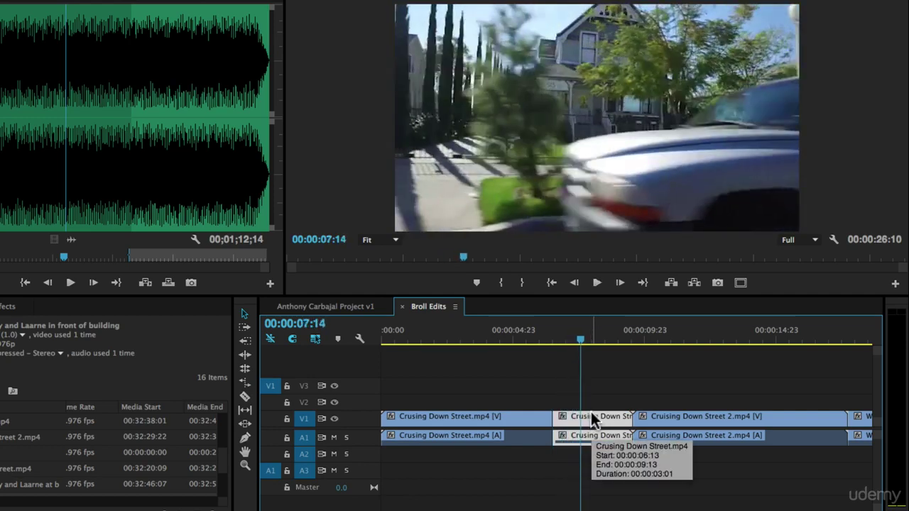
key("Delete")
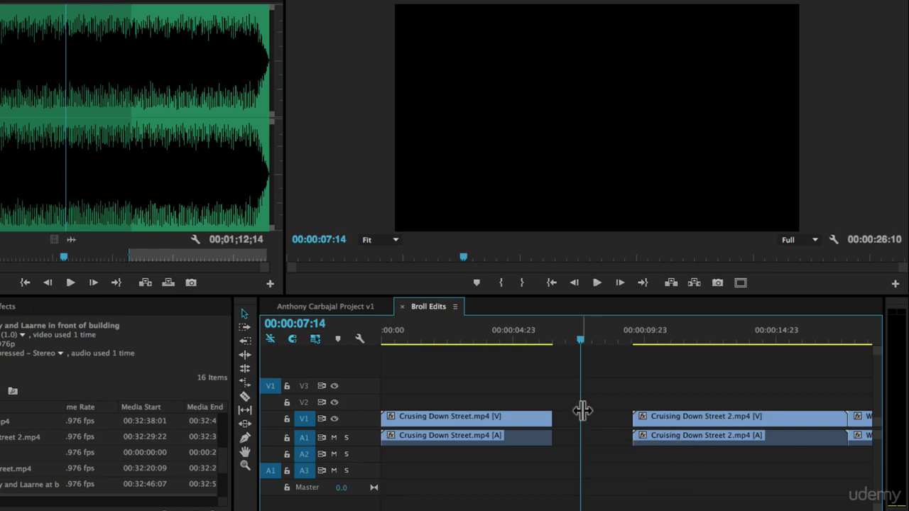
Play the end of the first clip and scrub across the gap up to the Cruising Down Street 2.mp4 clip
left_click_drag(537, 340, 654, 355)
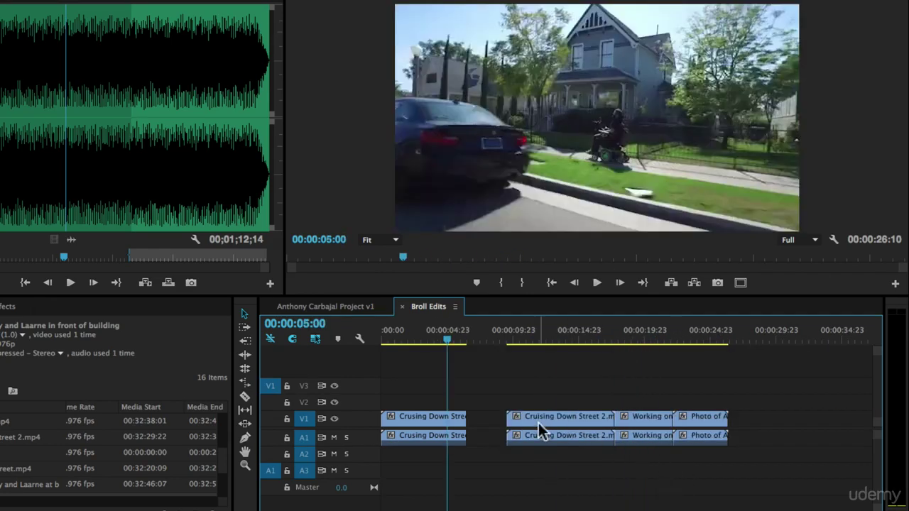
key("space")
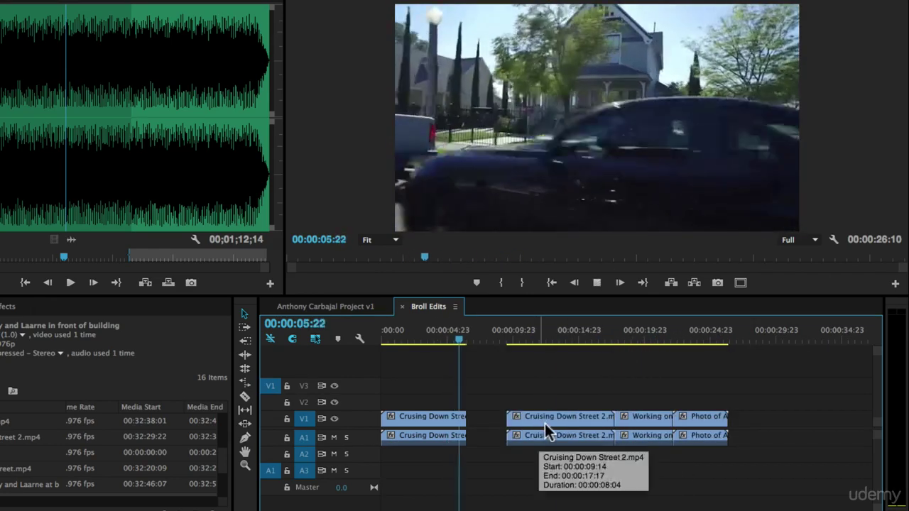
left_click_drag(546, 337, 506, 334)
Cut the Cruising Down Street 2.mp4 clip at 00:00:12:01 with the Razor tool and delete the part before the cut
left_click_drag(516, 339, 540, 339)
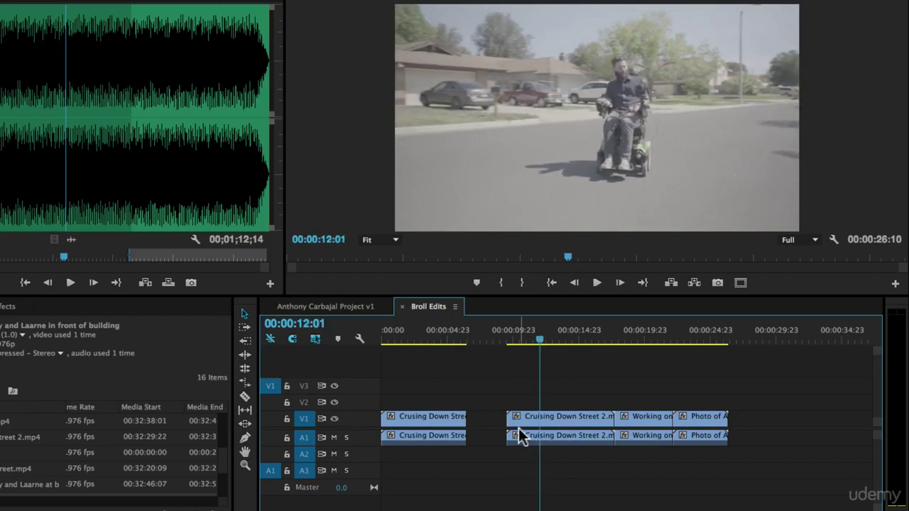
left_click(244, 395)
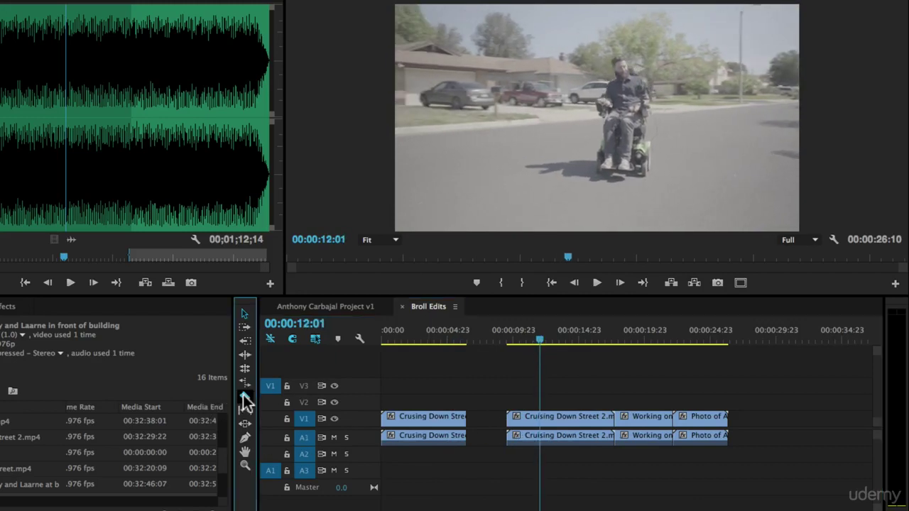
left_click(541, 418)
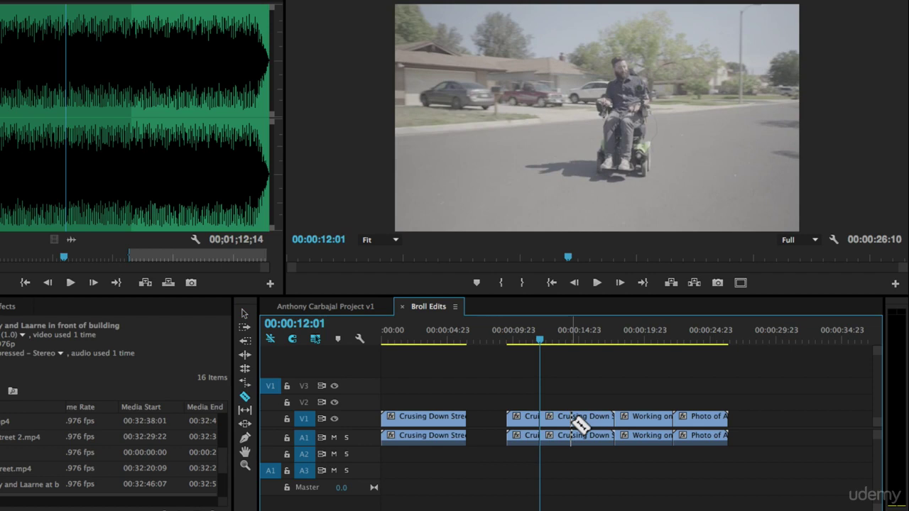
key("v")
left_click(514, 417)
key("Delete")
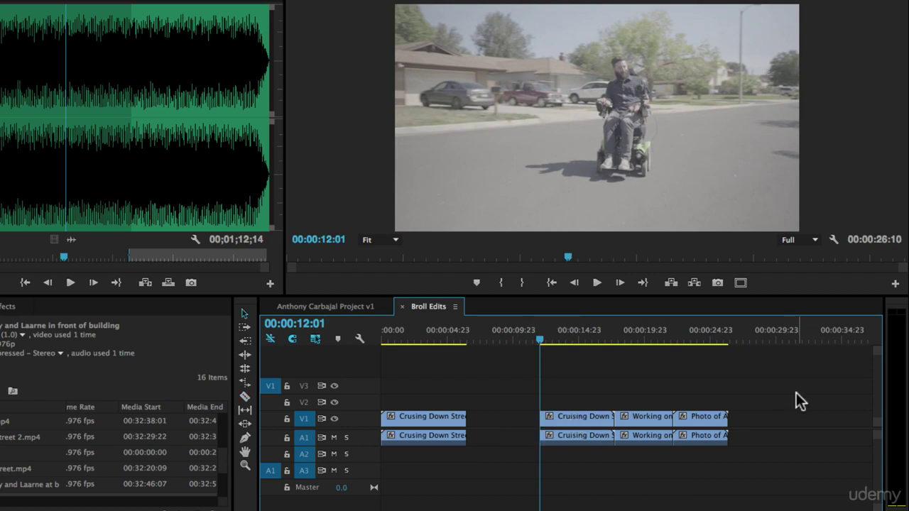
Try moving the three clips after the gap together towards the first clip, and undo the moves
left_click_drag(804, 388, 560, 447)
left_click(596, 391)
left_click(566, 417)
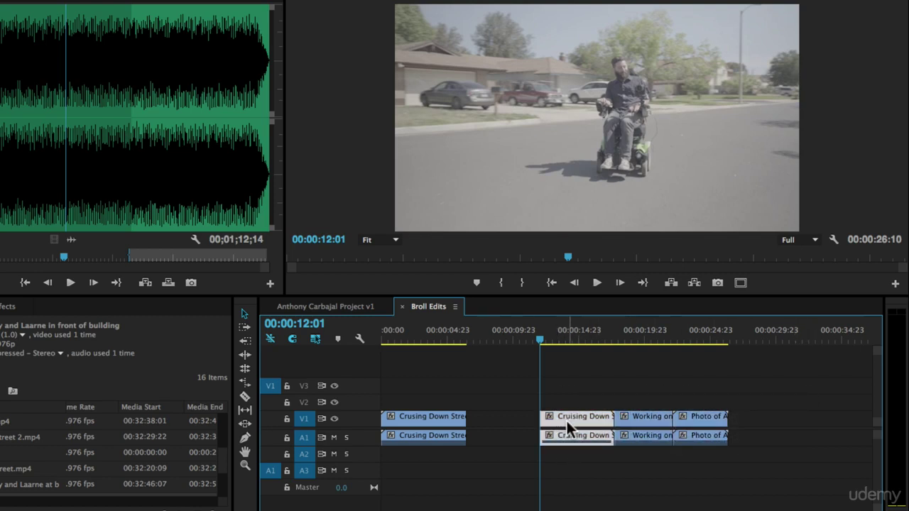
left_click_drag(580, 382, 771, 450)
left_click_drag(561, 416, 490, 422)
key("ctrl+z")
left_click_drag(586, 393, 776, 442)
left_click_drag(571, 421, 507, 415)
key("super+z")
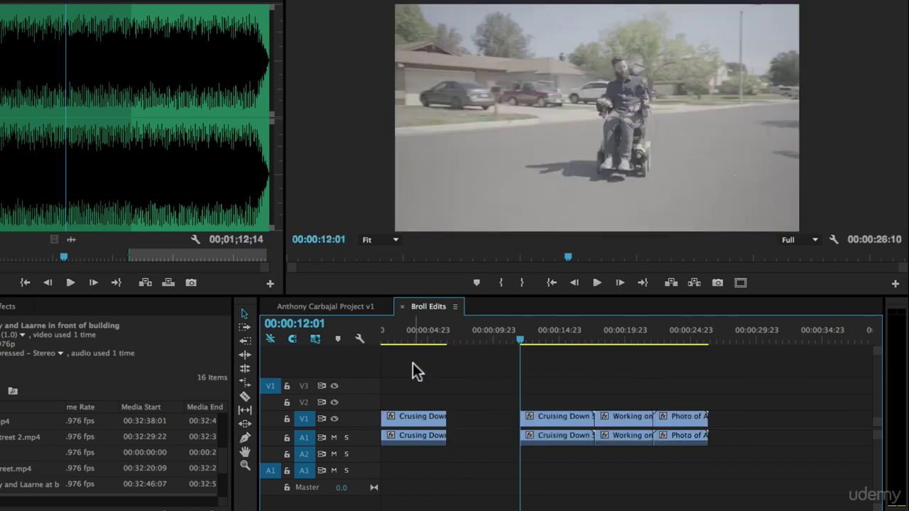
Cut the Cruising Down Street 2.mp4 clip at 00:00:16:01 with the Razor tool, using snapping to align with the playhead
left_click(294, 341)
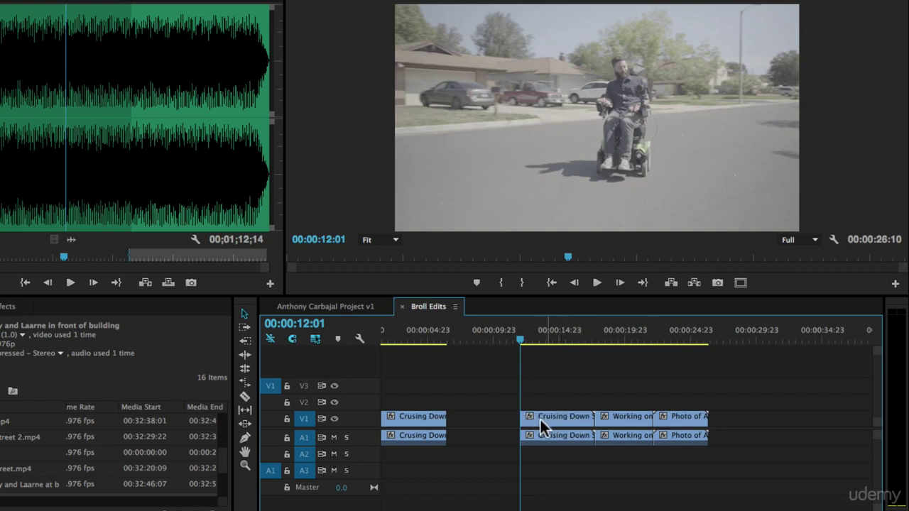
left_click_drag(529, 340, 572, 342)
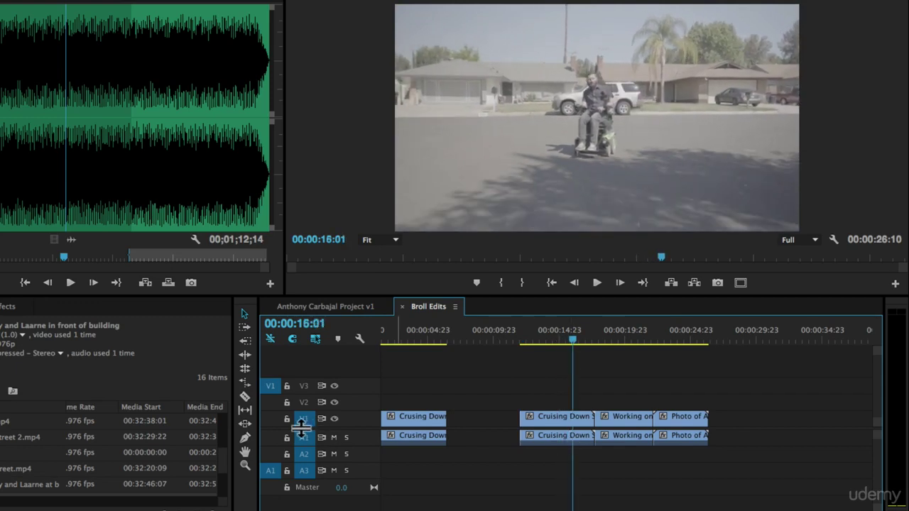
left_click(245, 396)
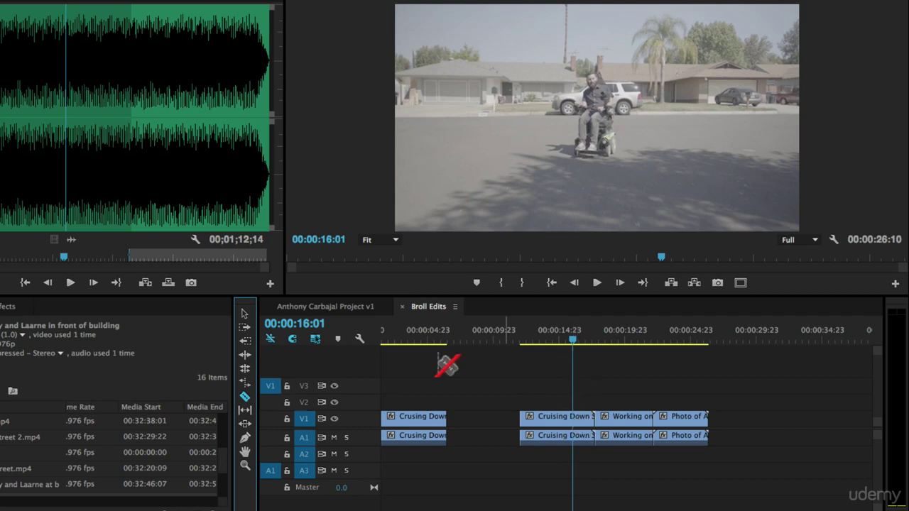
left_click(575, 422)
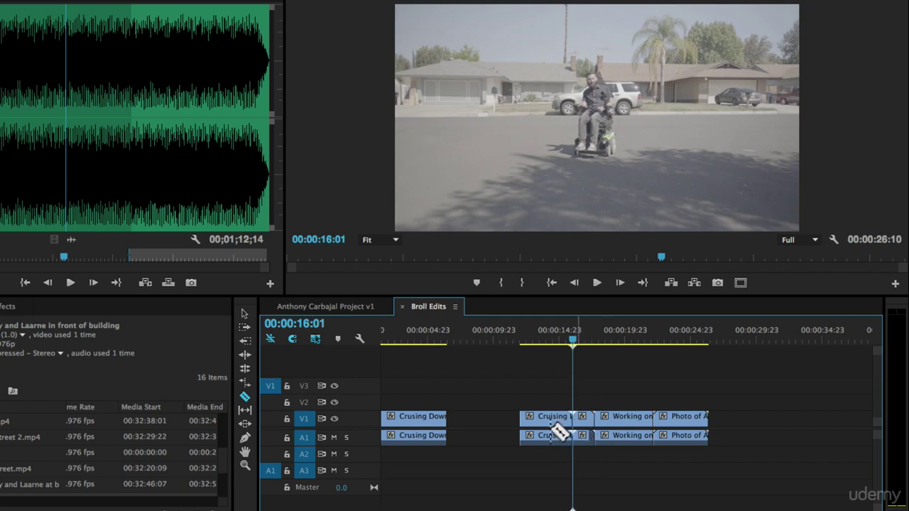
Select the three clips after the gap and move them with snapping on against the end of the first clip
key("v")
left_click_drag(538, 396, 751, 432)
left_click_drag(536, 418, 509, 428)
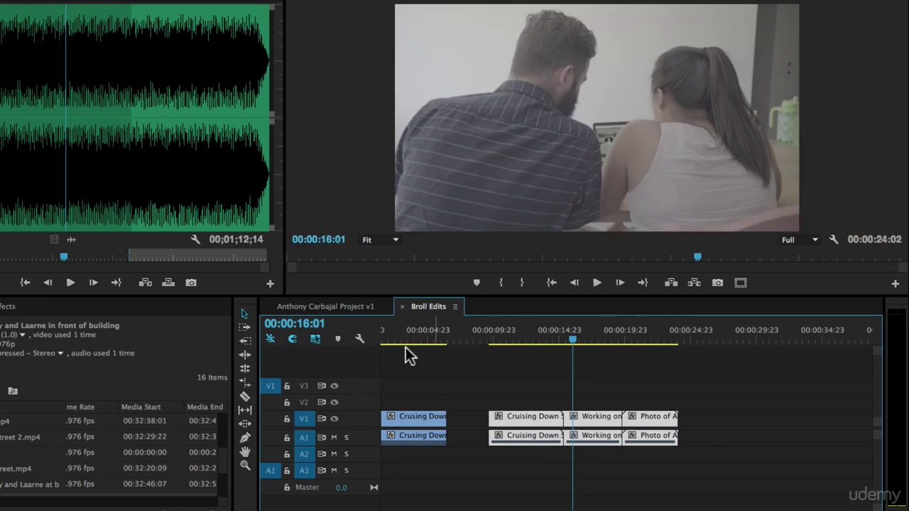
mouse_move(513, 422)
left_mouse_down()
mouse_move(475, 421)
mouse_move(514, 422)
left_mouse_up()
left_click(471, 424)
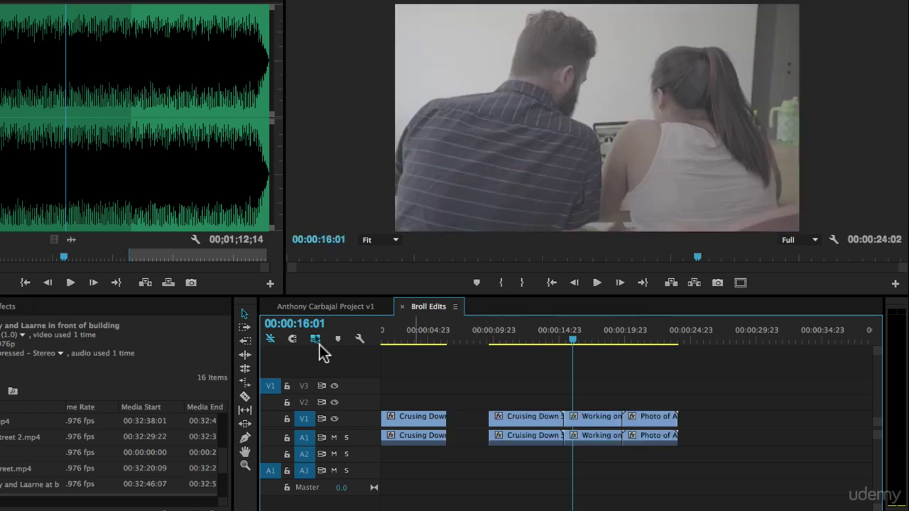
left_click_drag(496, 385, 788, 486)
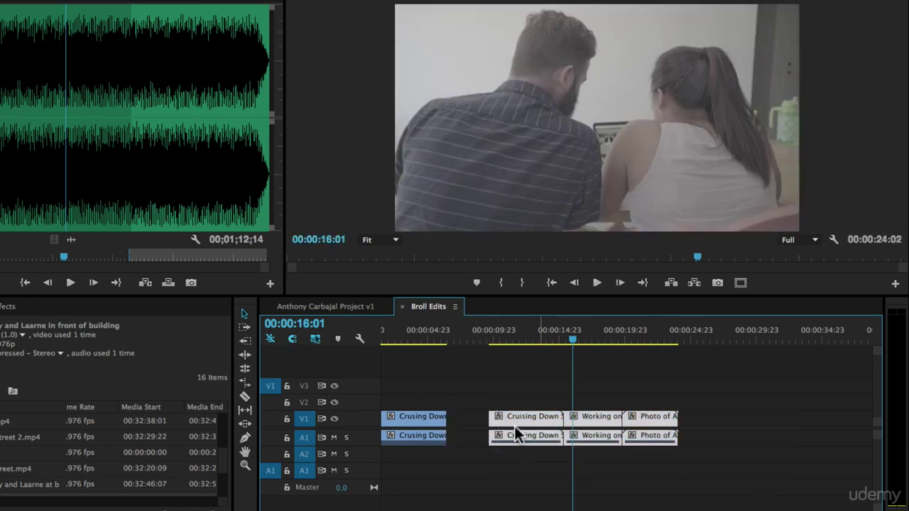
left_click_drag(523, 428, 483, 414)
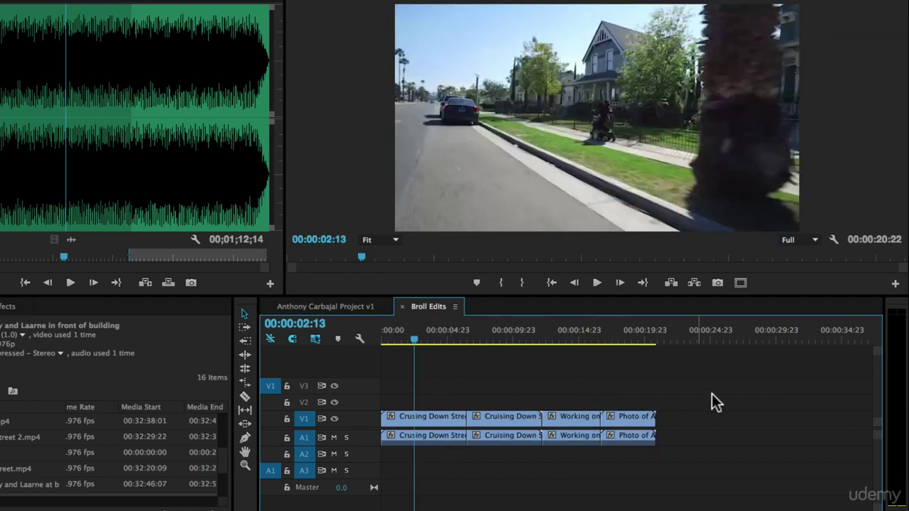
Move the last three clips about 8 seconds later on the timeline and delete the gap after the first clip
left_click(416, 429)
left_click_drag(518, 416, 628, 424)
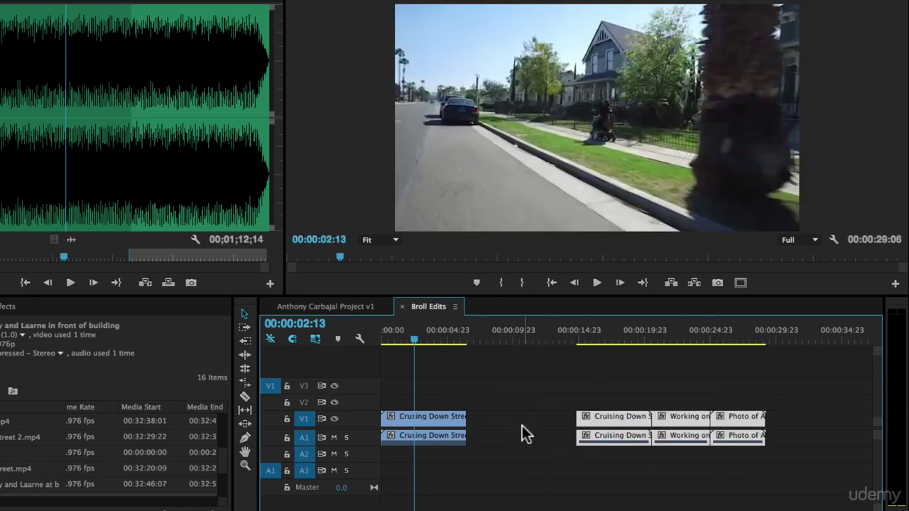
left_click(498, 420)
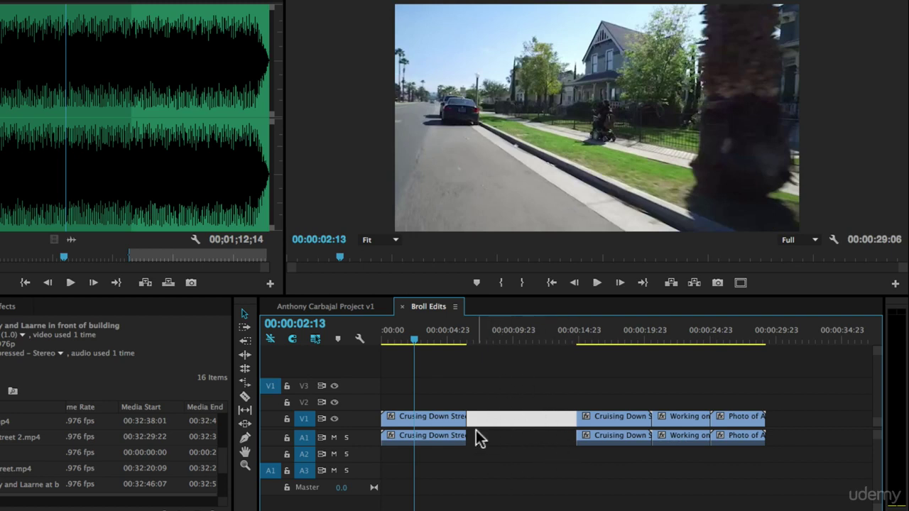
key("Delete")
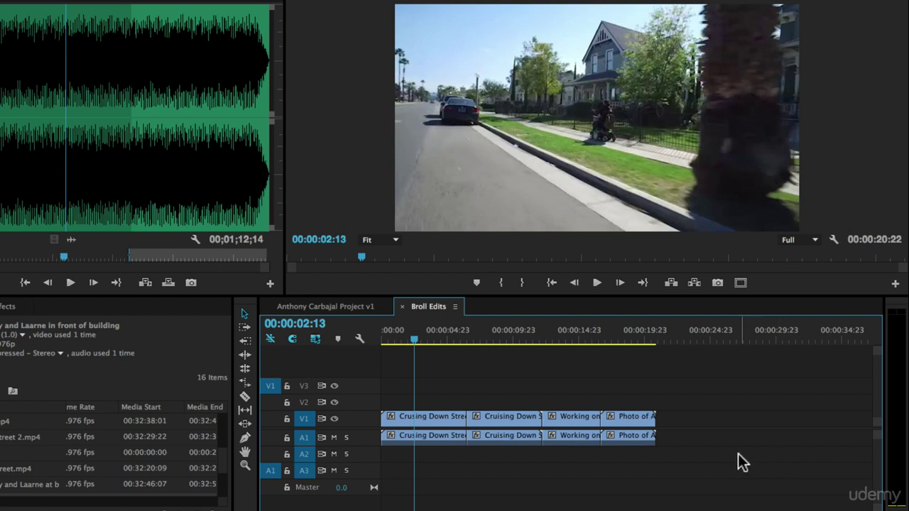
Undo the gap deletion and close the gap after the first clip with Ripple Delete
key("ctrl+z")
right_click(504, 423)
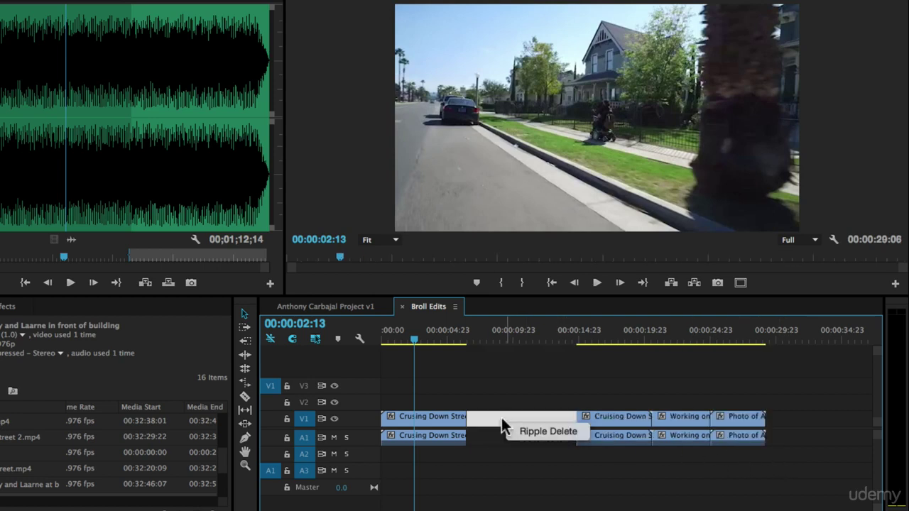
left_click(547, 431)
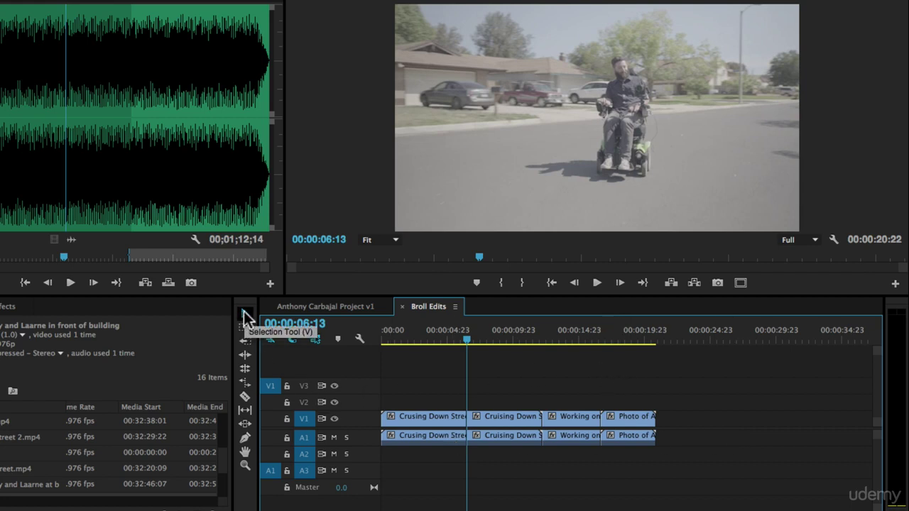
Move the last three clips about 8 seconds later, and extend the first clip's end and the second clip's start into the gap
left_click_drag(538, 418, 630, 417)
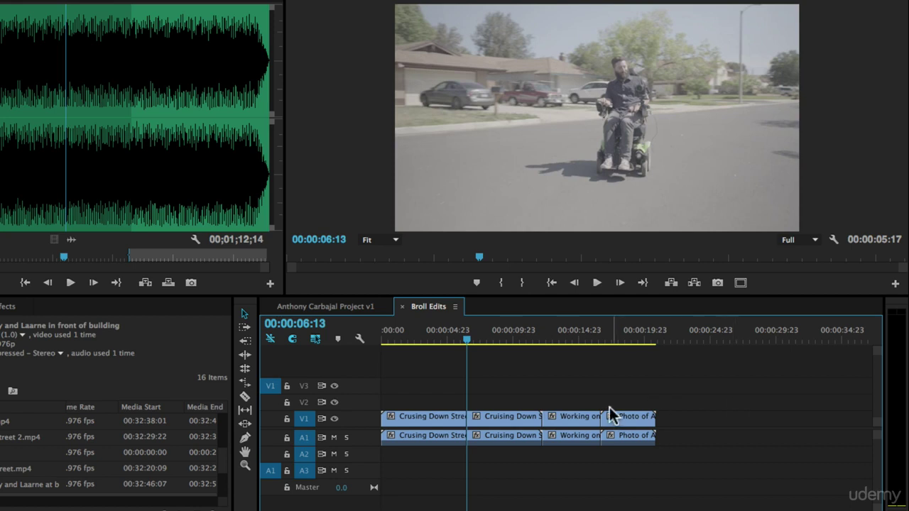
left_click_drag(537, 415, 685, 425)
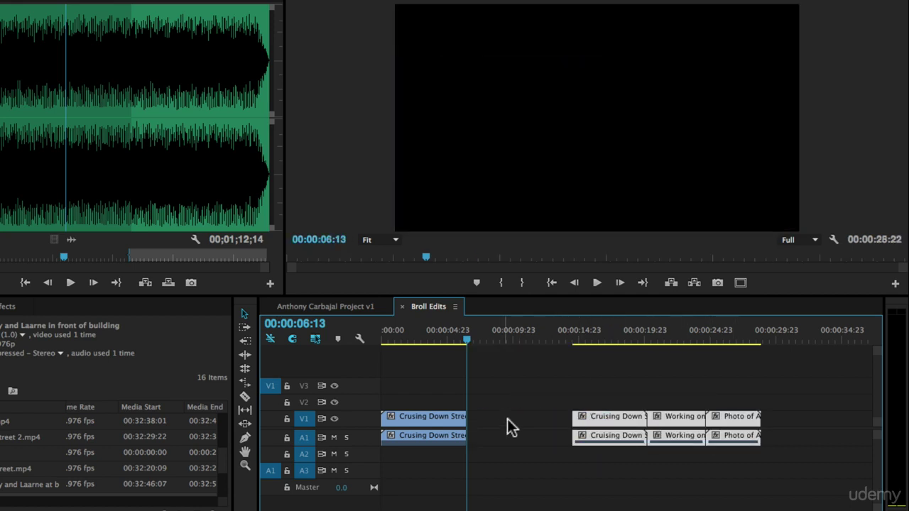
left_click_drag(572, 416, 551, 417)
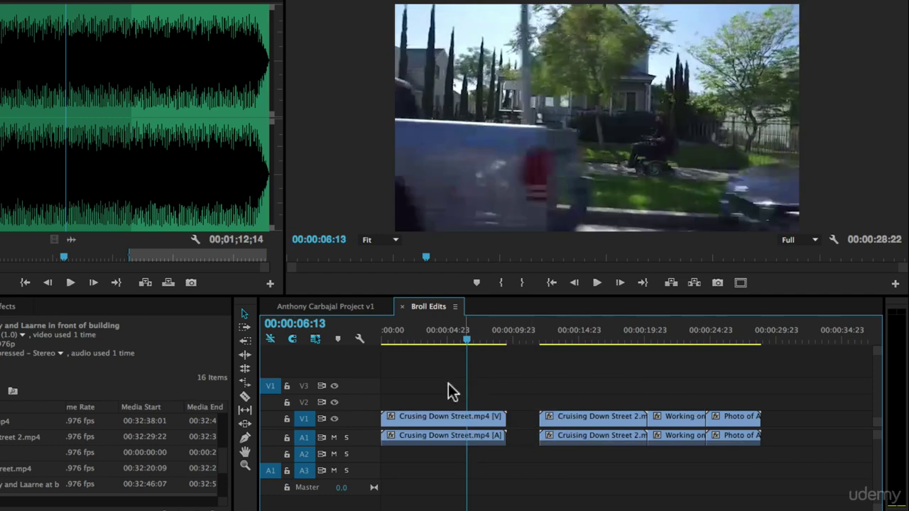
Close the remaining gap by moving the last three clips together against the end of the extended Crusing Down Street.mp4 clip
left_click_drag(537, 380, 770, 461)
left_click_drag(600, 417, 567, 416)
left_click(567, 397)
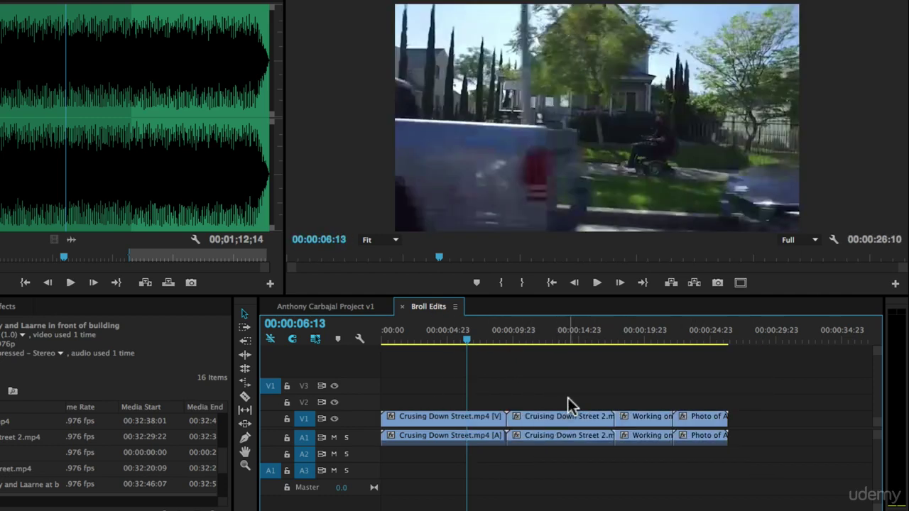
Trim the end of the Crusing Down Street.mp4 clip back to 00:00:06:13 with the Ripple Edit tool
left_click(245, 357)
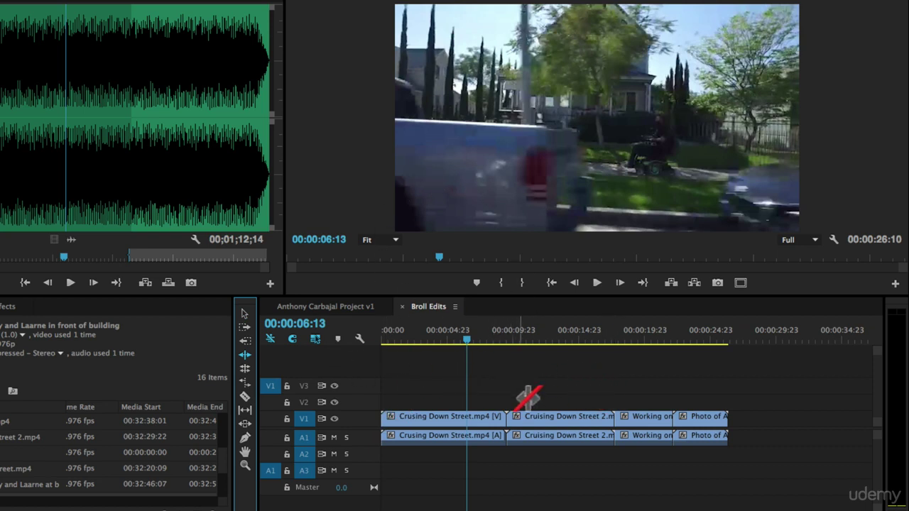
left_click(475, 389)
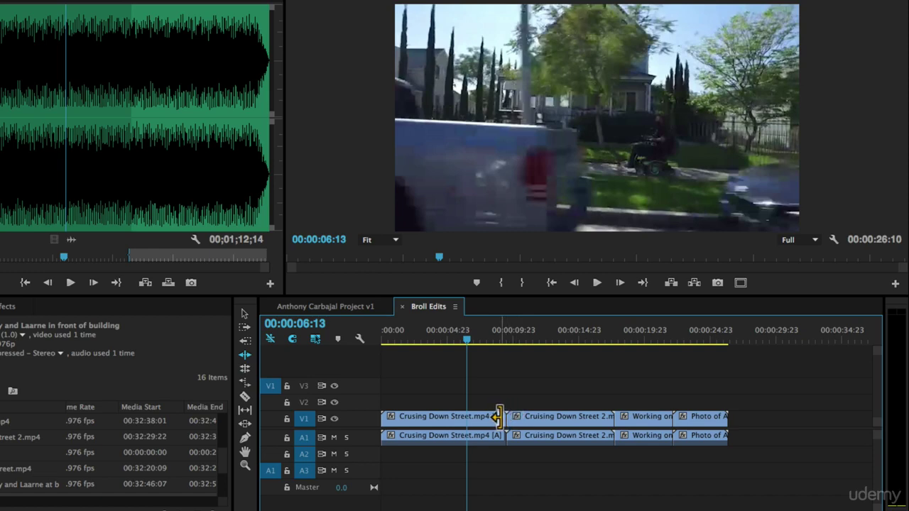
left_click_drag(499, 416, 457, 417)
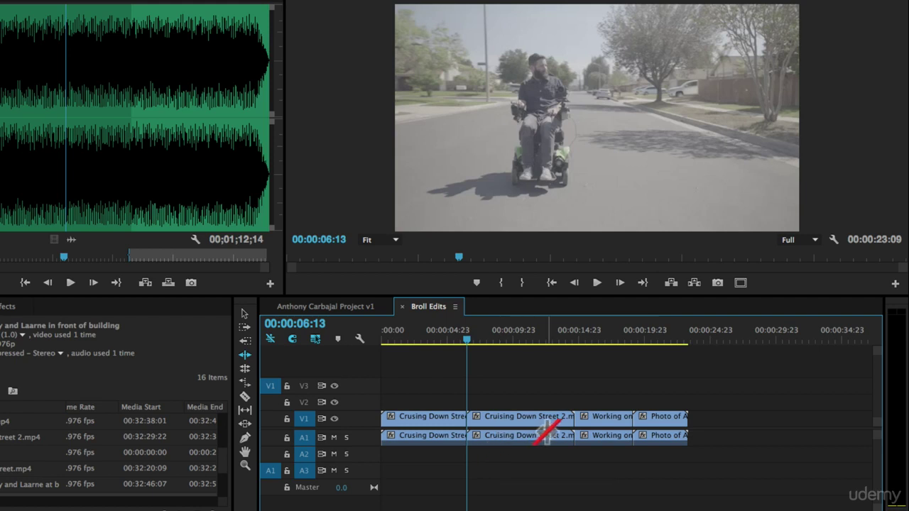
Ripple-trim about 3 seconds off the start of the Cruising Down Street 2.mp4 clip and undo the trim
scroll(462, 430, "right", 1)
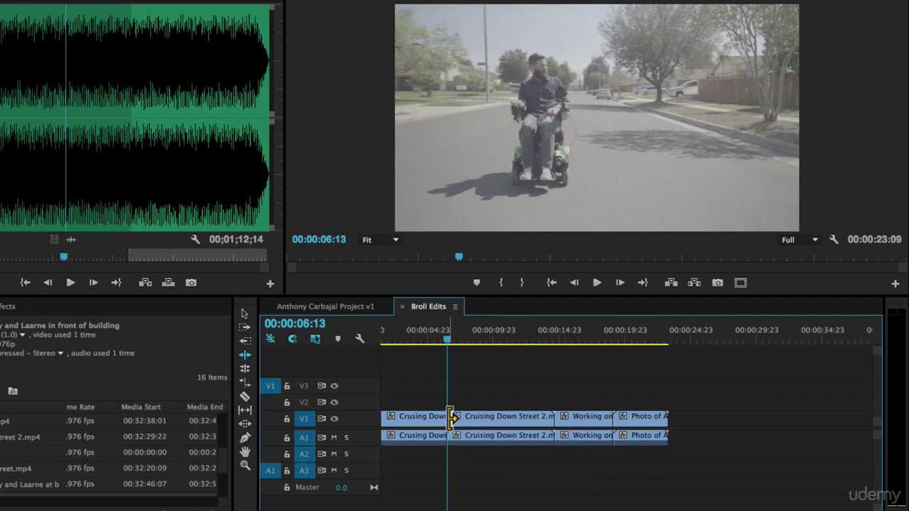
left_click_drag(449, 418, 490, 418)
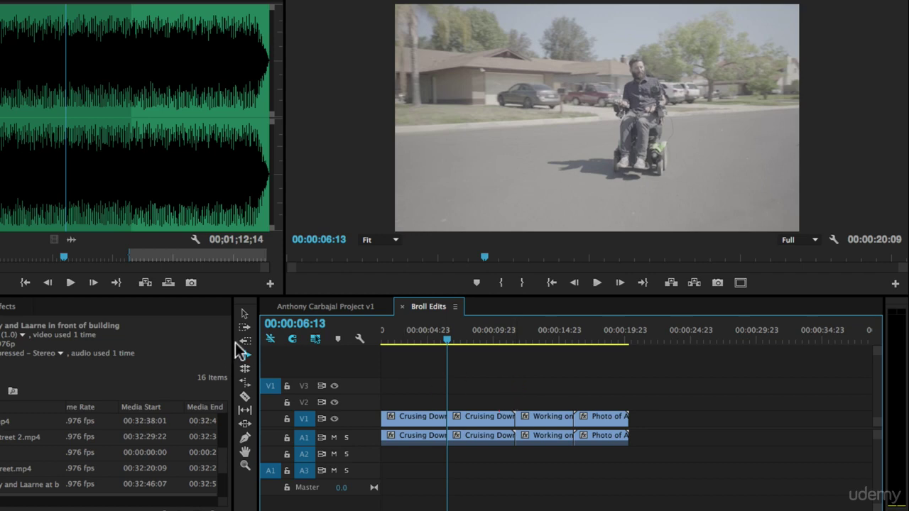
key("super+z")
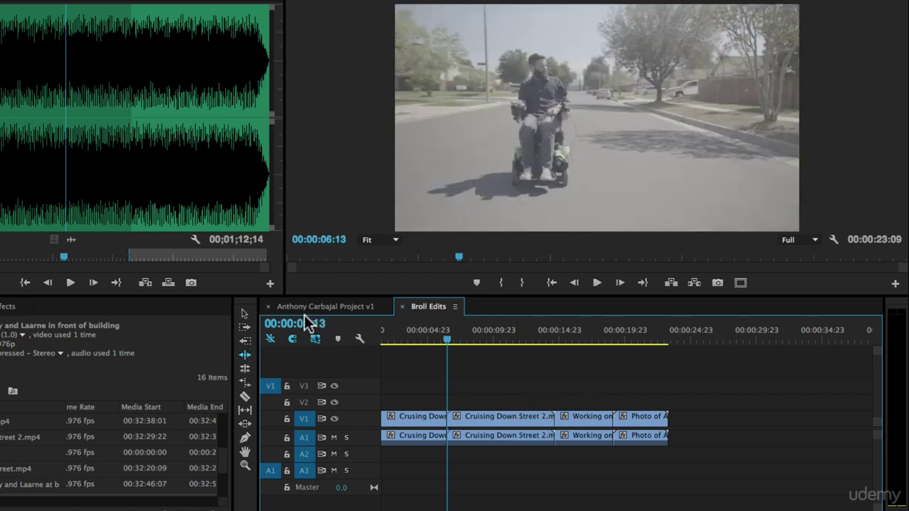
Trim the start of the Cruising Down Street 2.mp4 clip with the Selection tool and delete the gap left before it
left_click(244, 313)
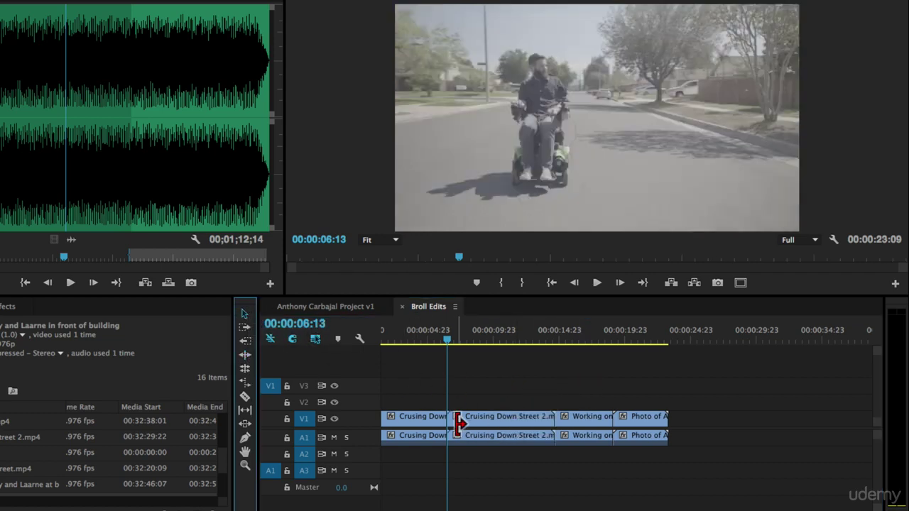
left_click_drag(452, 420, 502, 421)
left_click(482, 419)
key("Delete")
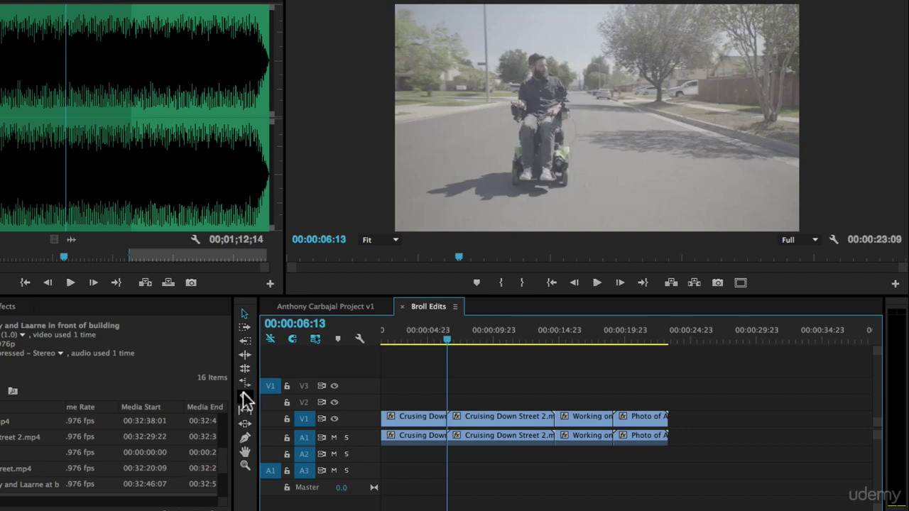
Trim about 3.5 seconds off the start of the Cruising Down Street 2.mp4 clip with the Ripple Edit tool
left_click(245, 354)
left_click(451, 420)
left_click_drag(455, 417, 501, 418)
Play the sequence across the edit between the first and second clips to review the ripple trim
left_click(411, 335)
key("space")
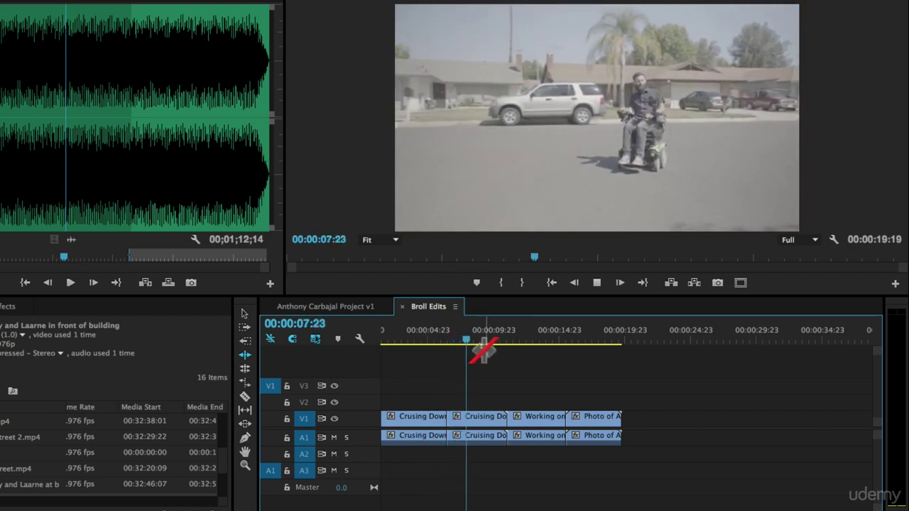
key("space")
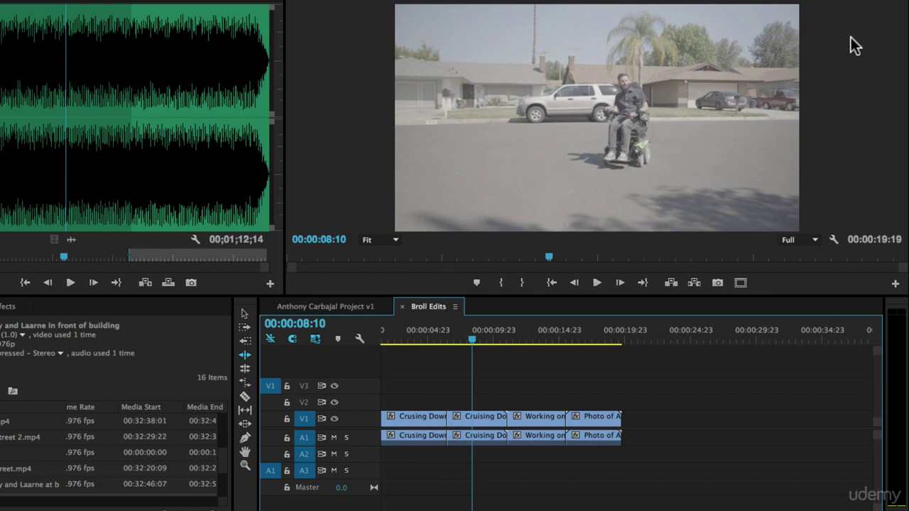
Ripple-trim about 1.5 seconds off the end of the Cruising Down Street 2.mp4 clip with the Selection tool
left_click_drag(662, 308, 580, 379)
mouse_move(475, 337)
left_mouse_down()
mouse_move(423, 338)
mouse_move(466, 334)
left_mouse_up()
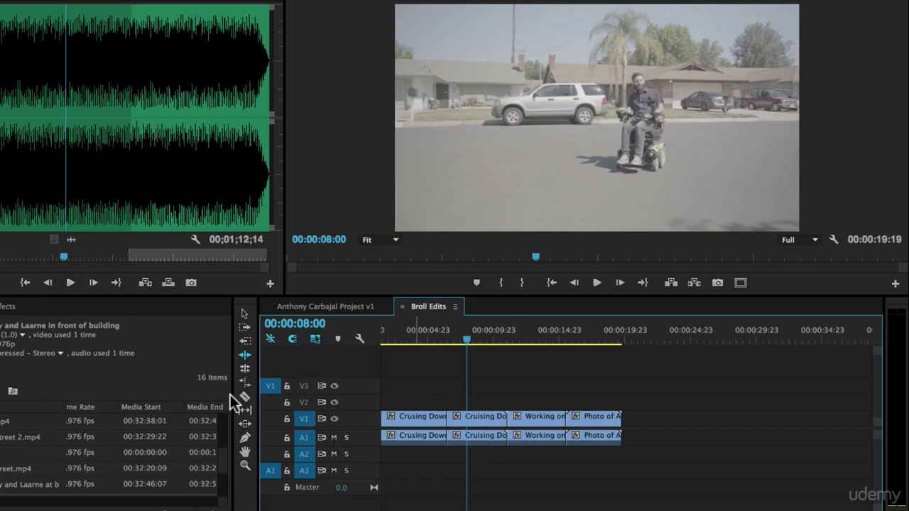
left_click(244, 314)
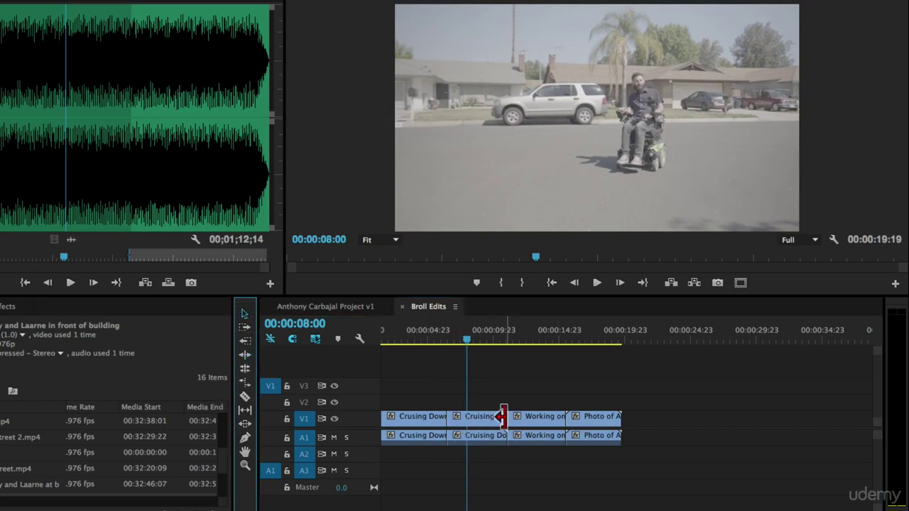
key("equal")
key("equal")
key("minus")
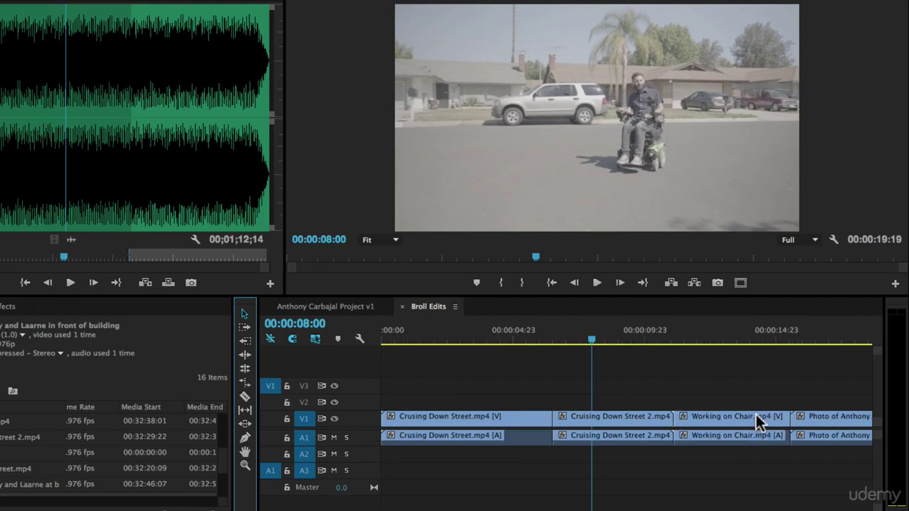
scroll(755, 414, "right", 5)
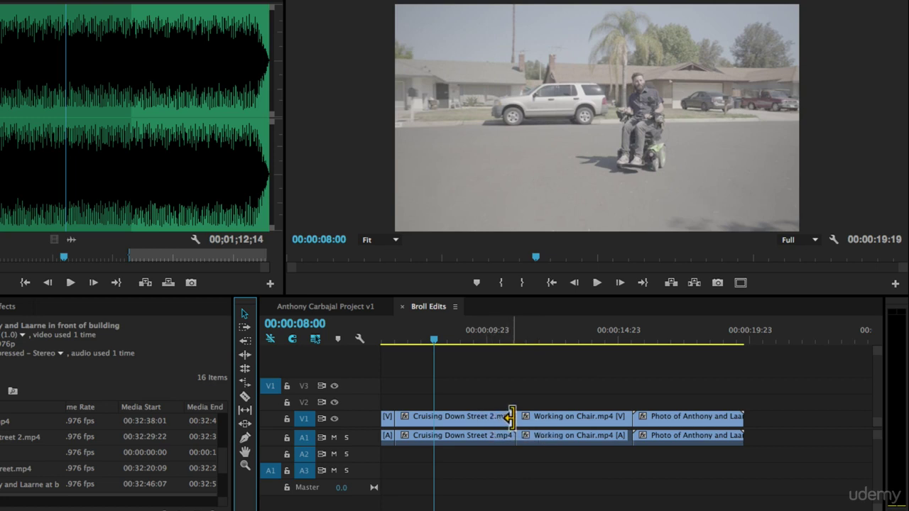
left_click_drag(510, 419, 474, 419)
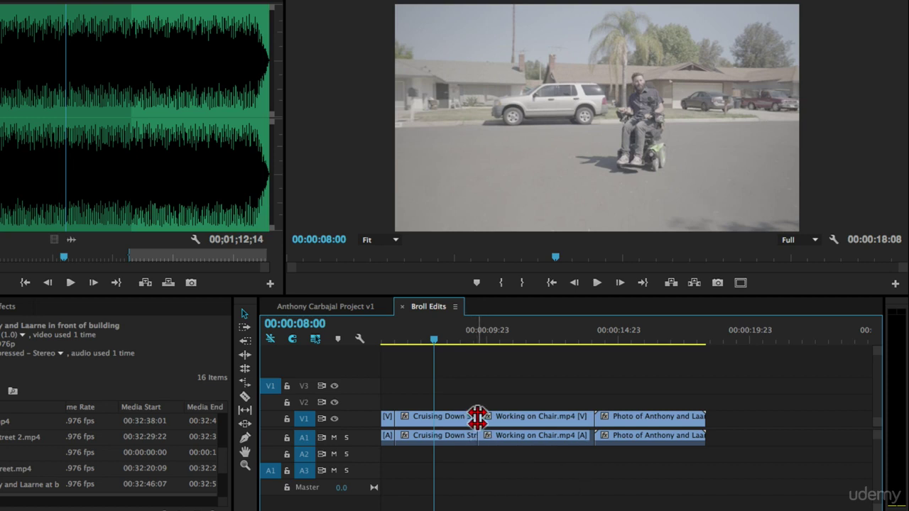
Roll the edit between the first and second clips about 3 seconds earlier, play across it, and undo the roll
scroll(507, 404, "left", 3)
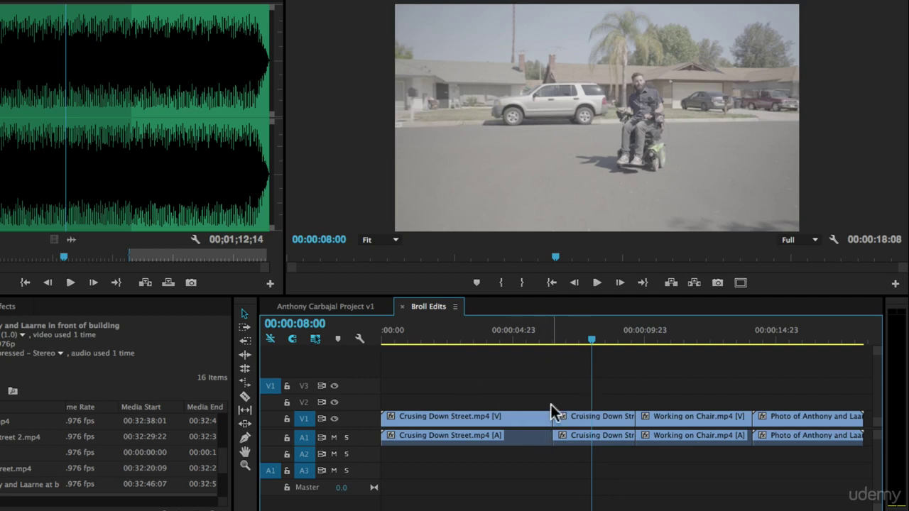
left_click_drag(554, 419, 476, 419)
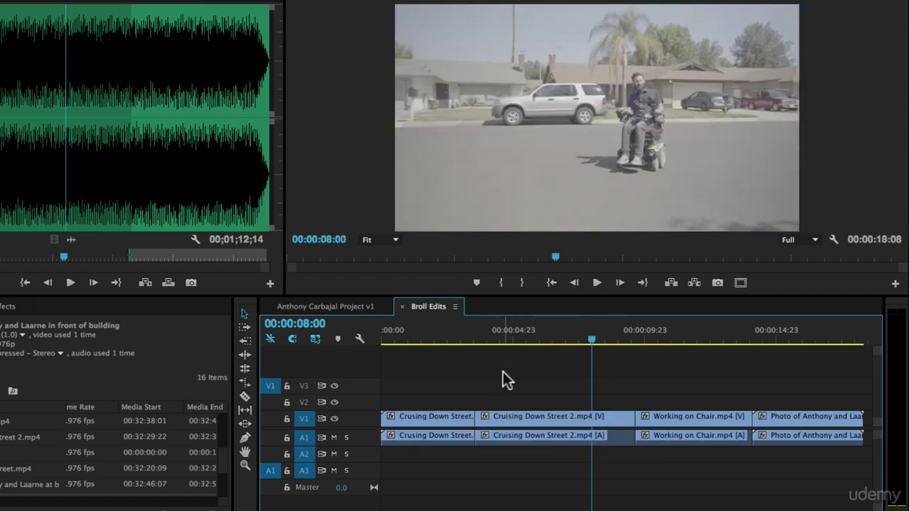
left_click(439, 328)
key("space")
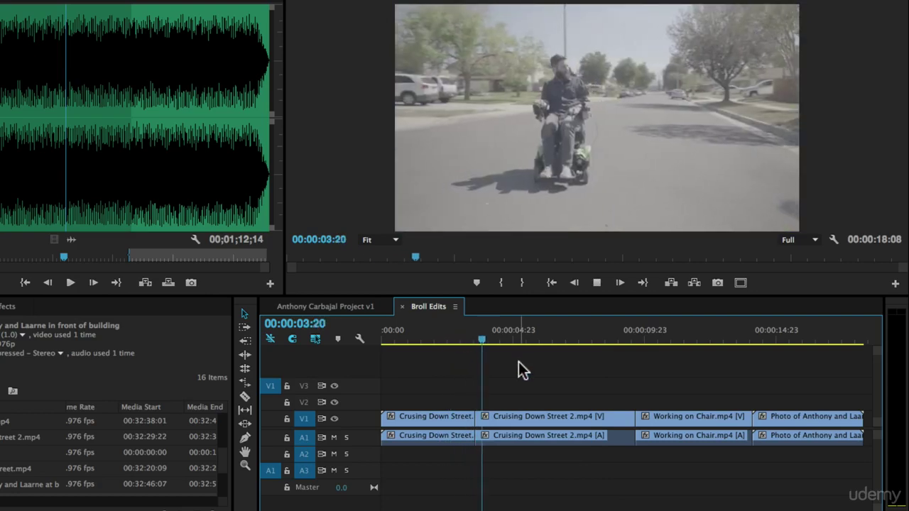
key("space")
key("ctrl+z")
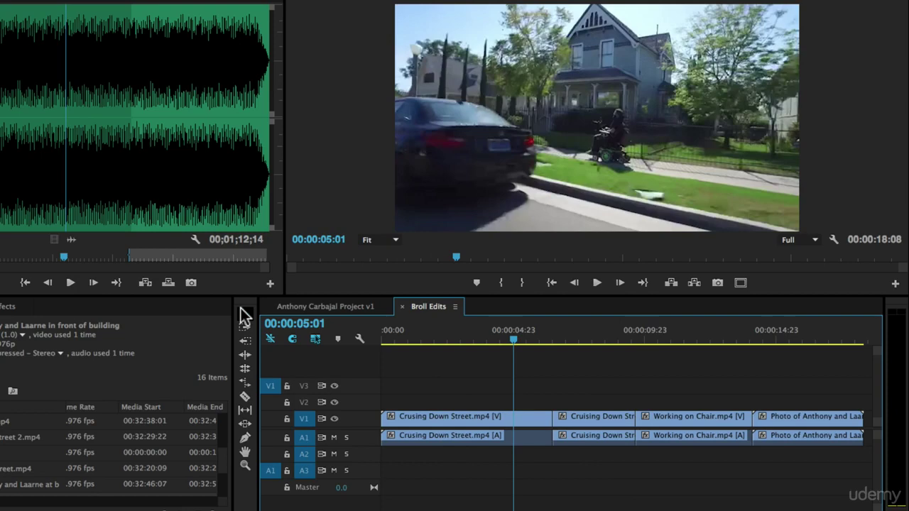
Roll the first edit point earlier again with the Selection tool and undo the change
left_click_drag(542, 418, 465, 418)
left_click_drag(548, 423, 465, 422)
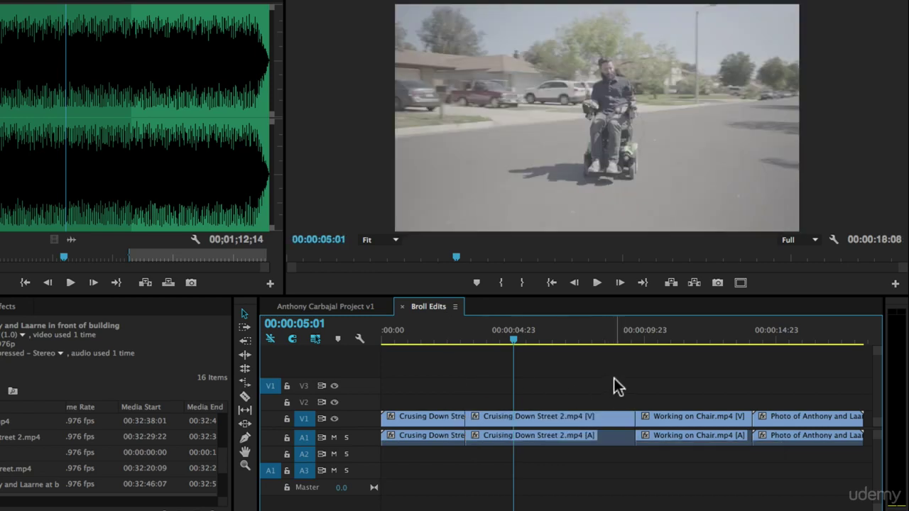
key("ctrl+z")
key("ctrl+z")
Roll the edit between the two street clips earlier using the Rolling Edit tool and undo it
left_click(245, 368)
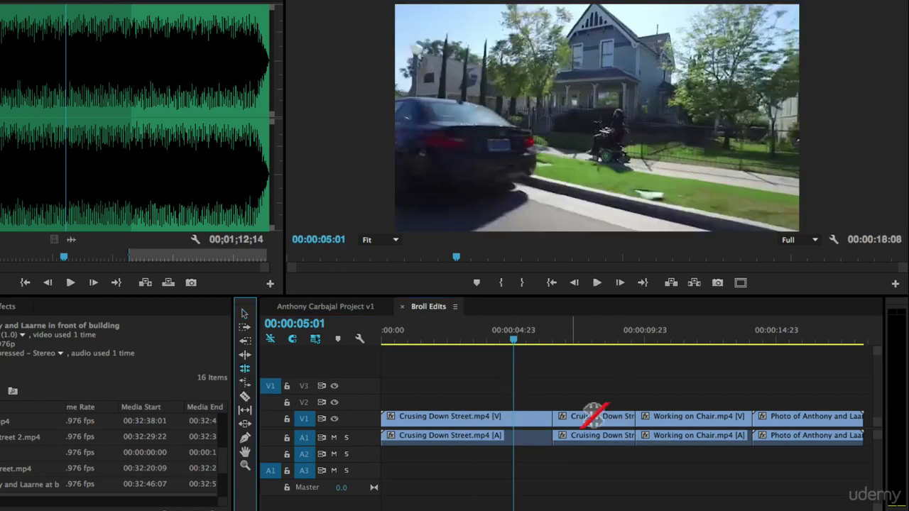
left_click_drag(547, 422, 458, 422)
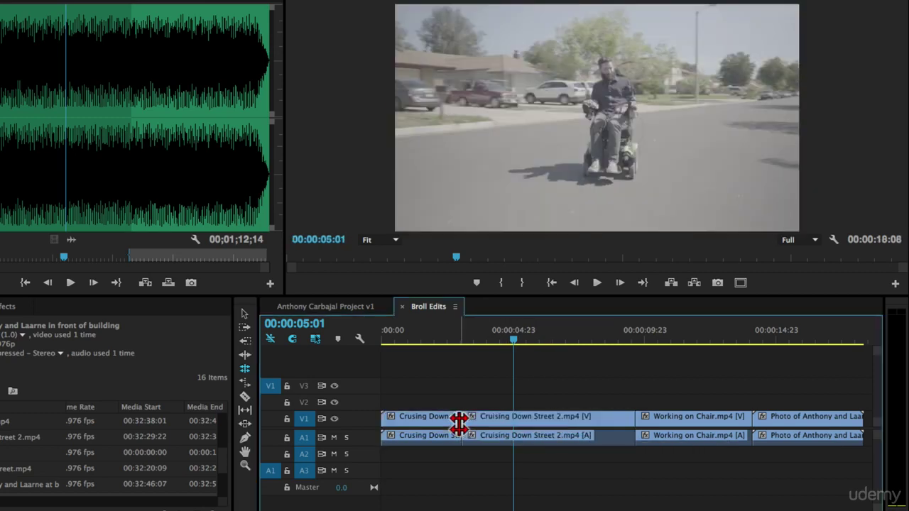
key("ctrl+z")
Roll the edit between the Crusing Down Street.mp4 and Cruising Down Street 2.mp4 clips about 3 seconds earlier with the Selection tool
left_click(244, 313)
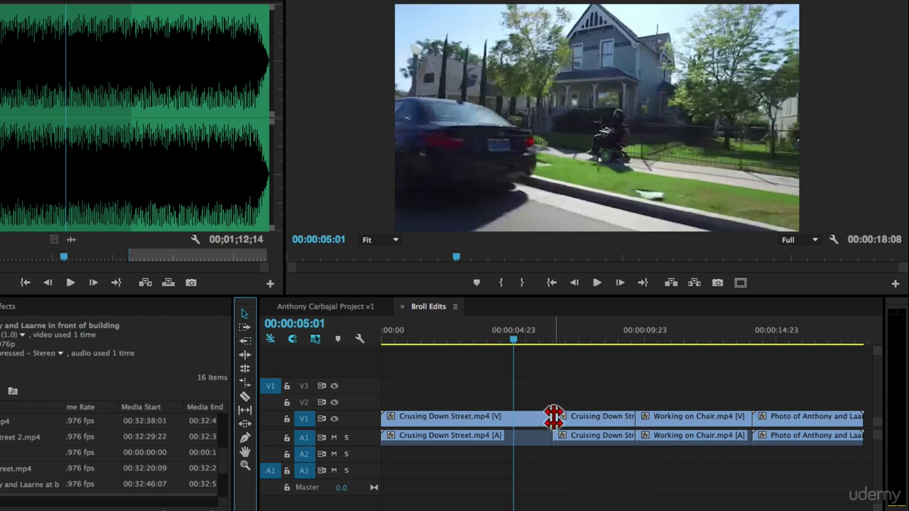
left_click_drag(553, 418, 468, 419)
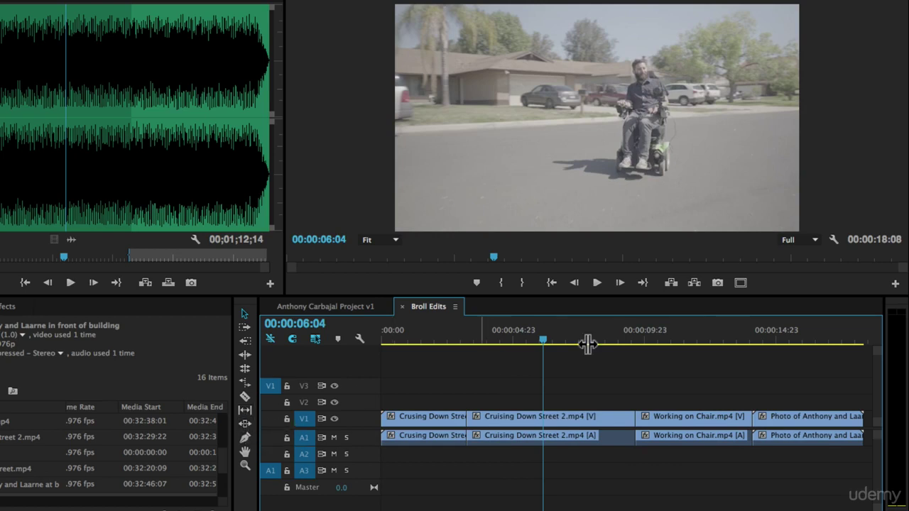
Trim the end of the Cruising Down Street 2.mp4 clip back to the playhead at 00:00:06:04 and delete the gap after it
left_click_drag(632, 418, 552, 417)
left_click_drag(474, 418, 495, 420)
left_click(586, 413)
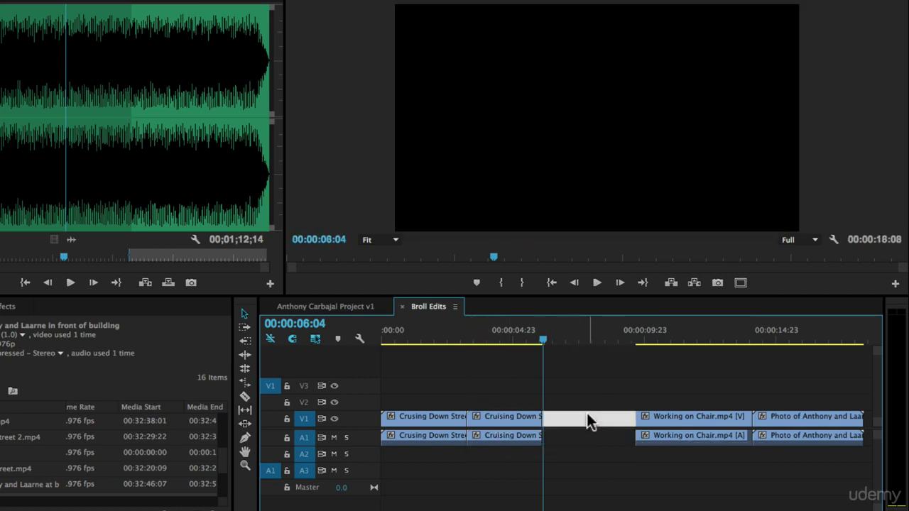
key("Delete")
Slip the Cruising Down Street 2.mp4 clip to later footage with the Slip tool, keeping its timeline position and length
left_click(449, 334)
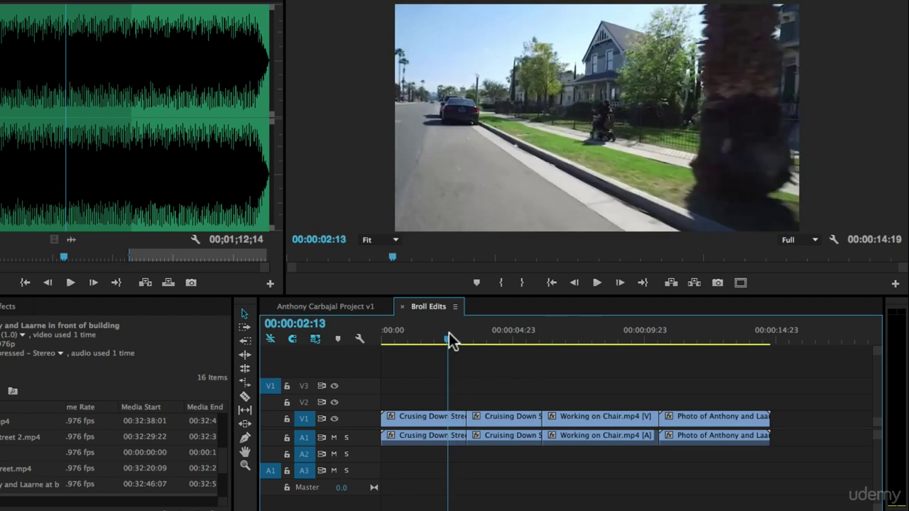
left_click(507, 333)
left_click(245, 409)
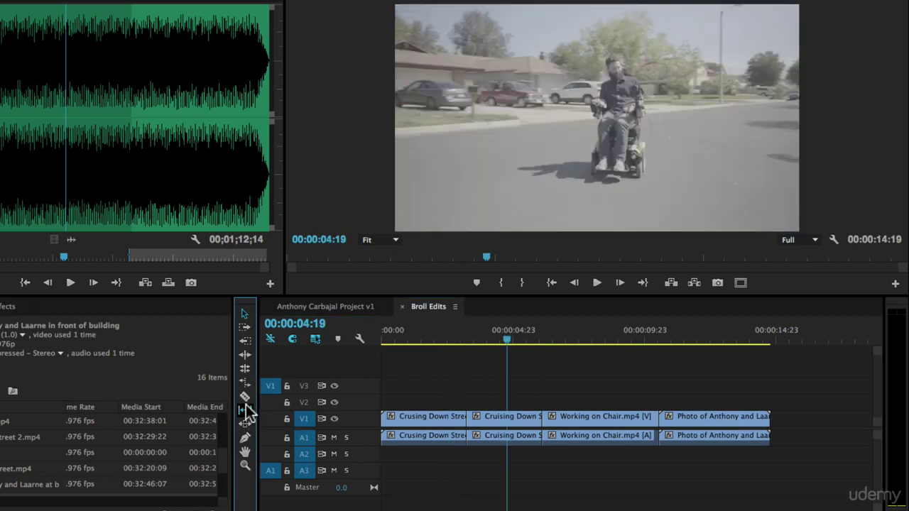
left_click(501, 419)
left_click_drag(501, 419, 397, 427)
Play the sequence from 00:00:02:21 into the second clip to review the slipped footage
left_click_drag(488, 340, 458, 339)
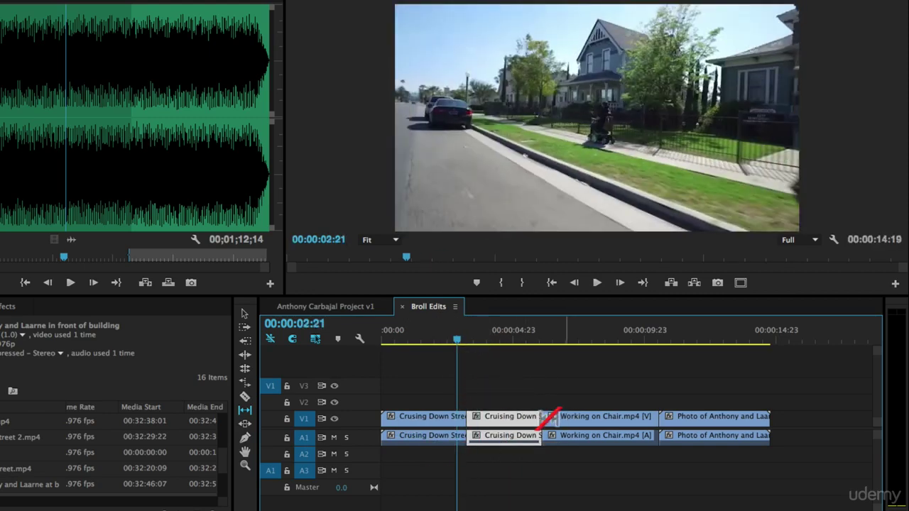
key("space")
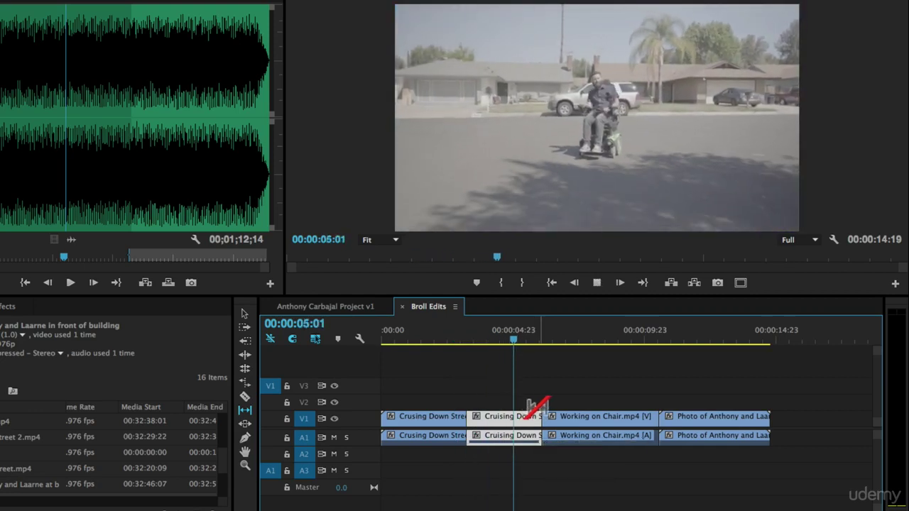
left_click(502, 338)
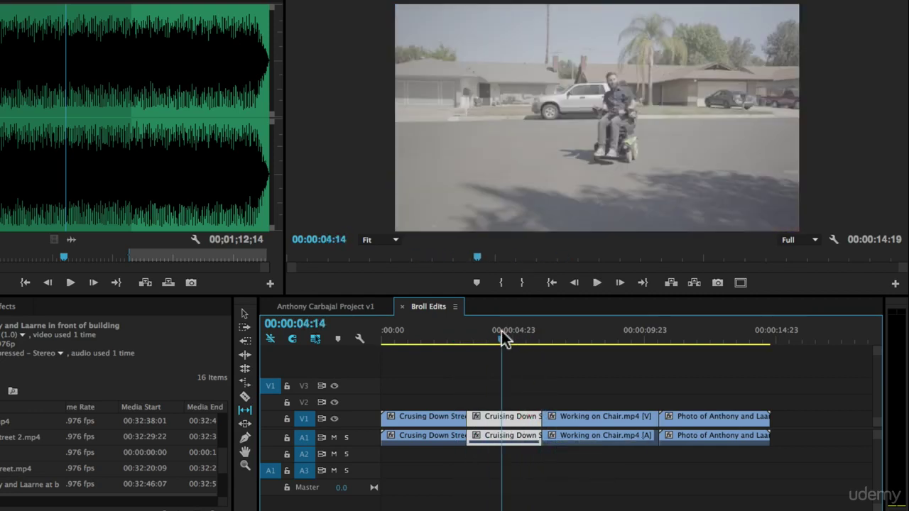
Slip the Cruising Down Street 2.mp4 clip back to earlier footage and undo the slip
left_click_drag(550, 418, 705, 417)
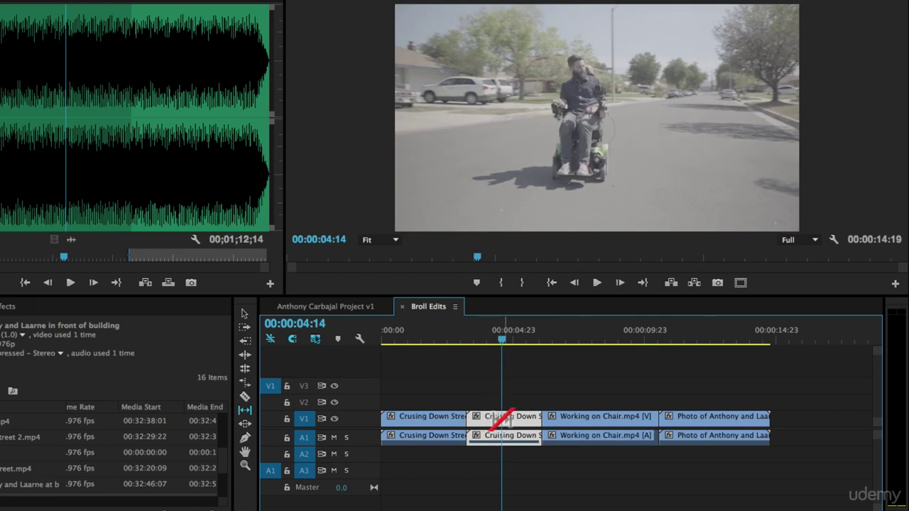
key("cmd+s")
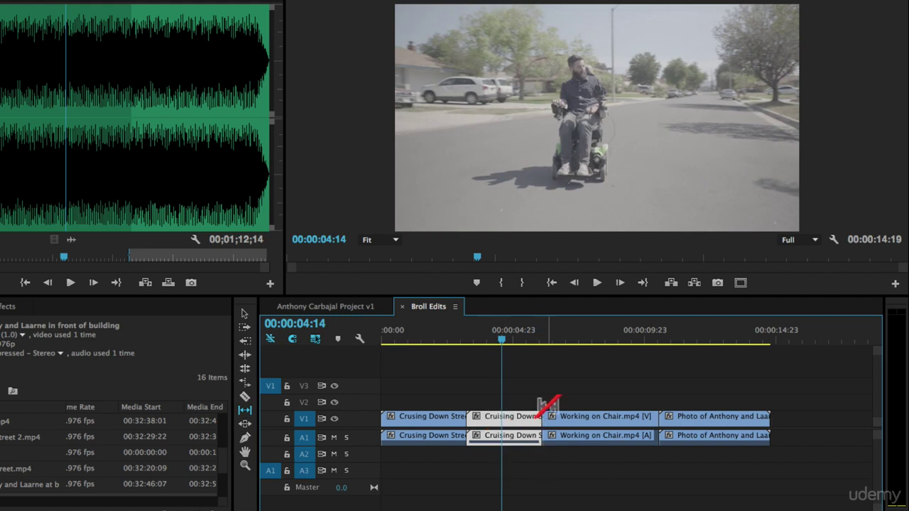
key("super+z")
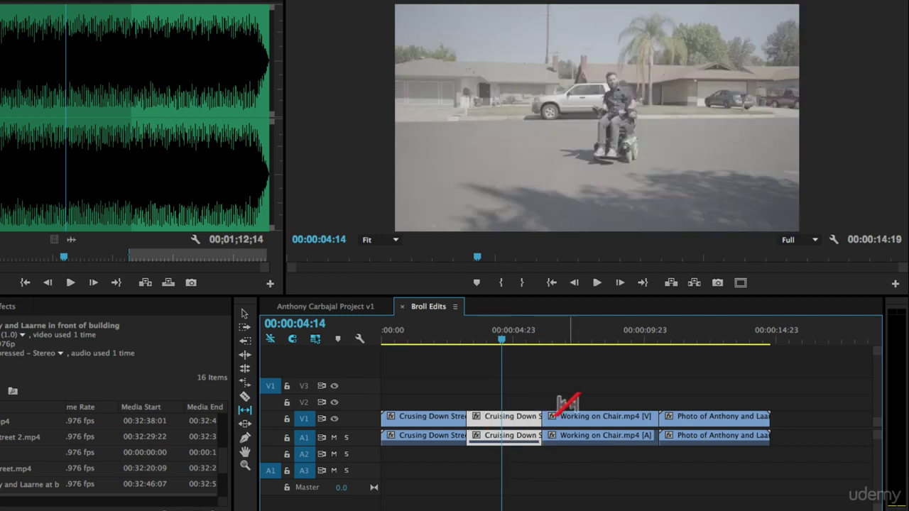
Slide the Cruising Down Street 2.mp4 clip earlier and then later between its neighbouring clips with the Slide tool
left_click(244, 423)
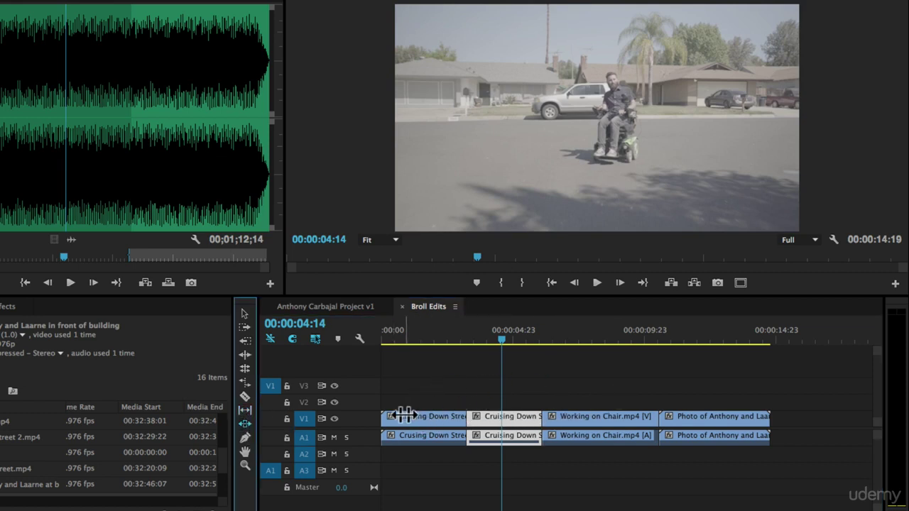
left_click(486, 418)
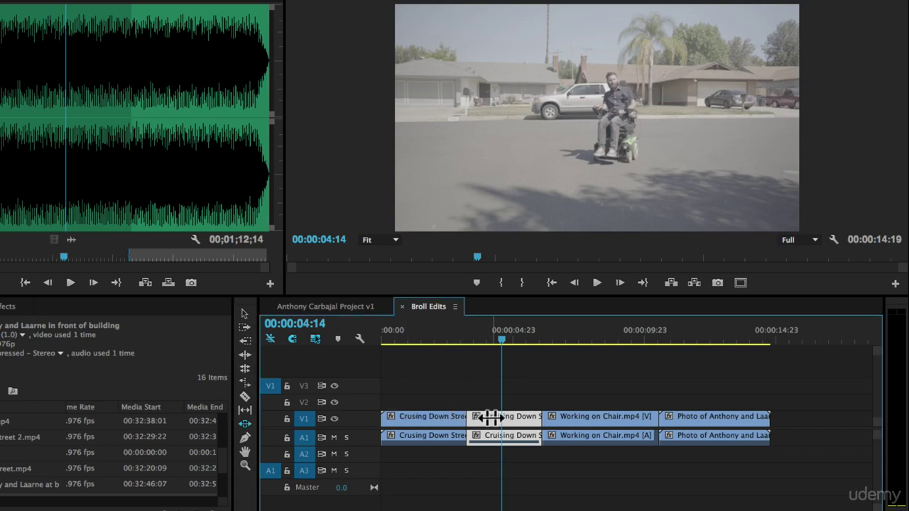
left_click_drag(504, 417, 401, 417)
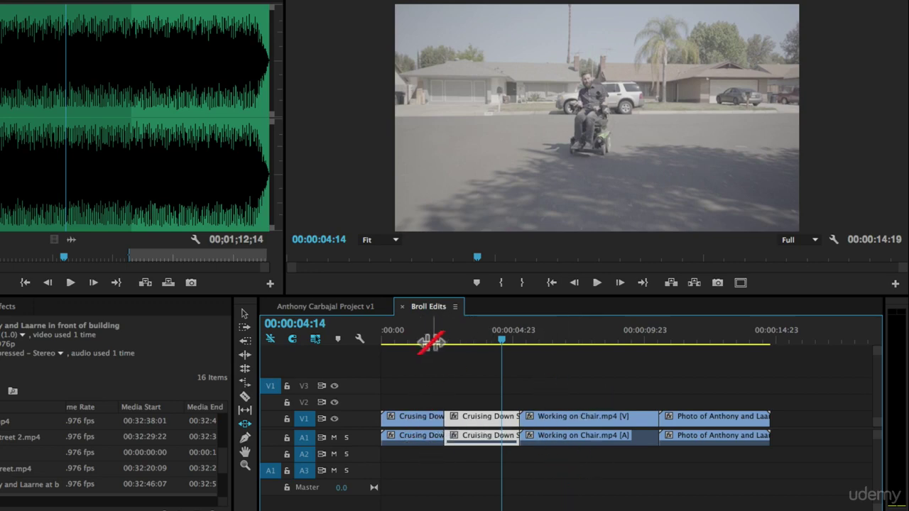
left_click_drag(474, 416, 555, 416)
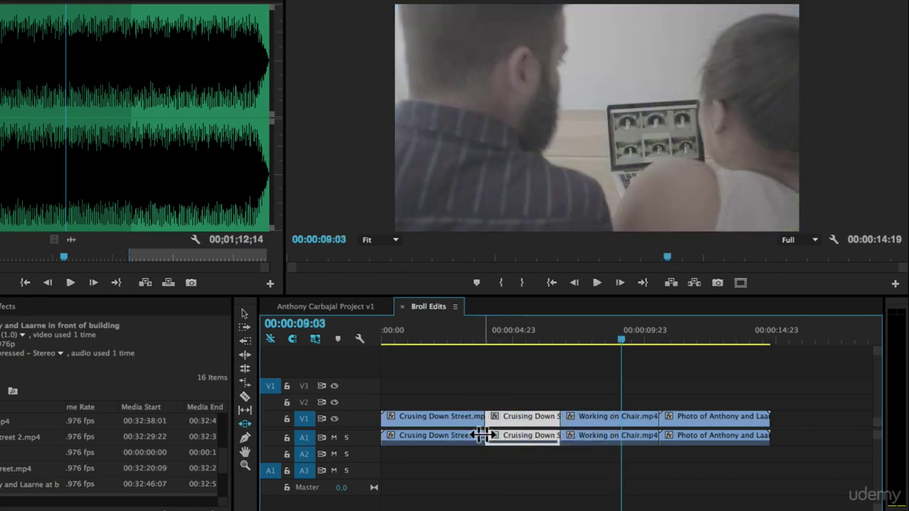
left_click_drag(476, 422, 501, 419)
left_click_drag(481, 419, 497, 419)
In the main interview sequence, delete the clips above the interview video and the Goodbye Summer.wav music on track A4
left_click(245, 315)
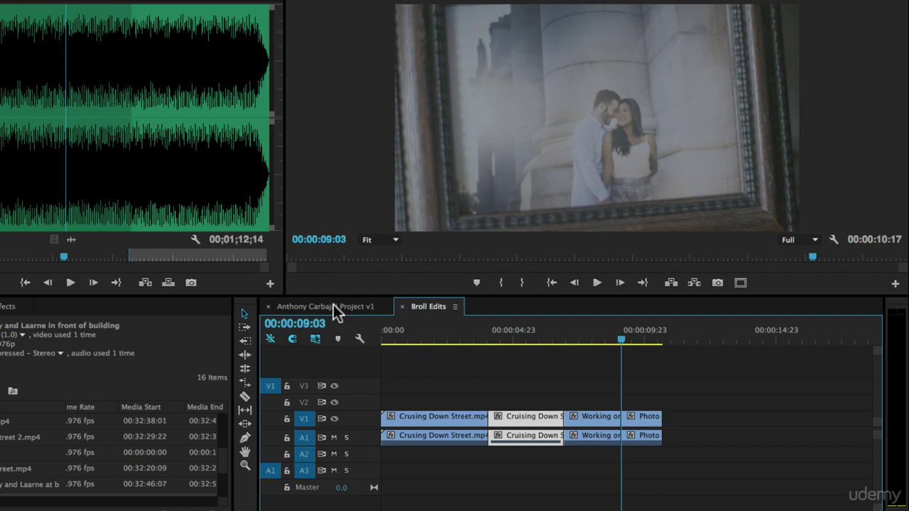
left_click(379, 306)
left_click_drag(520, 370, 410, 385)
key("Delete")
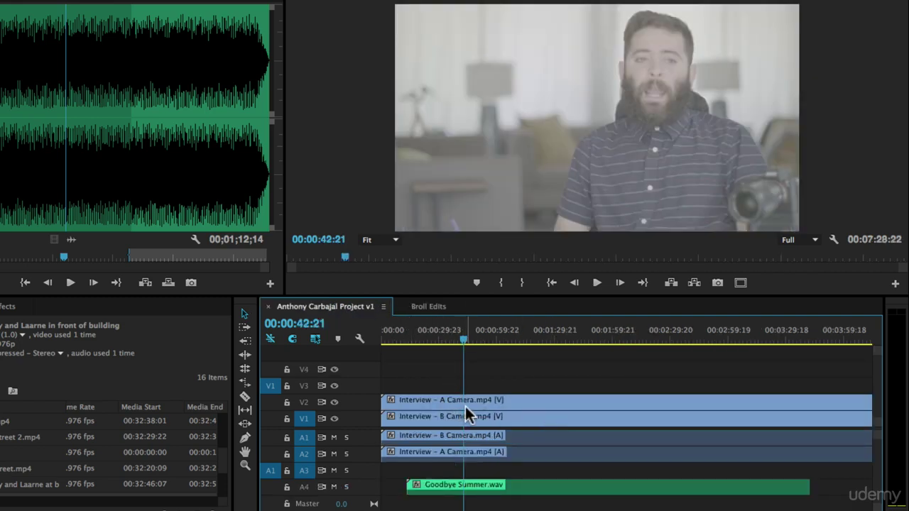
left_click(485, 493)
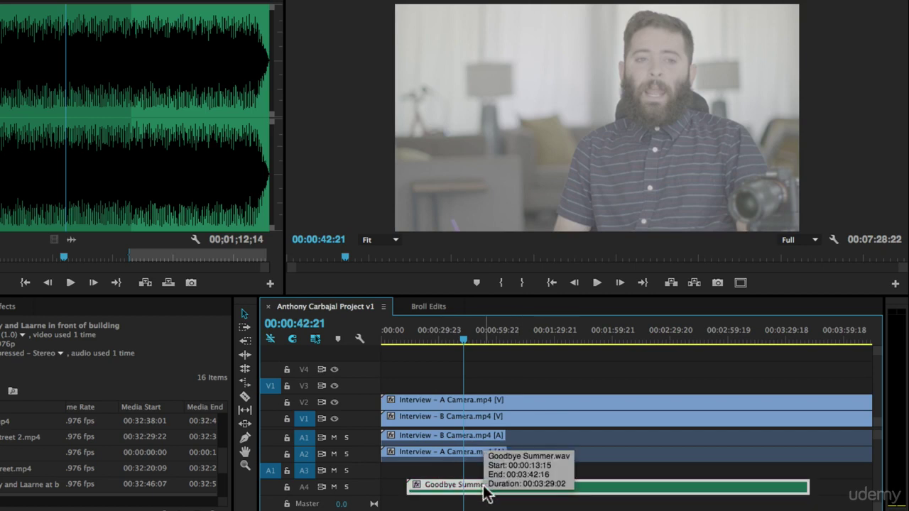
key("Delete")
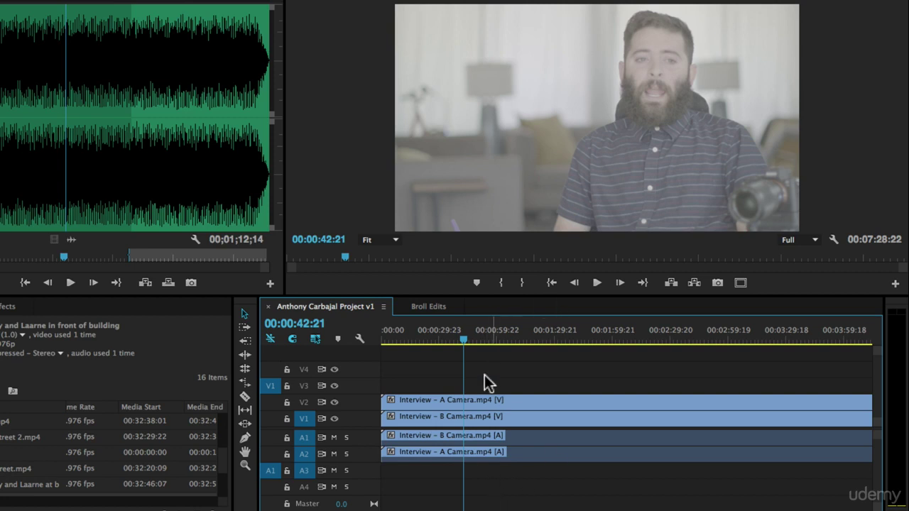
Play the stacked A and B camera interview clips briefly from 00:00:50:11
left_click_drag(501, 379, 525, 490)
mouse_move(464, 340)
left_mouse_down()
mouse_move(561, 341)
mouse_move(478, 341)
left_mouse_up()
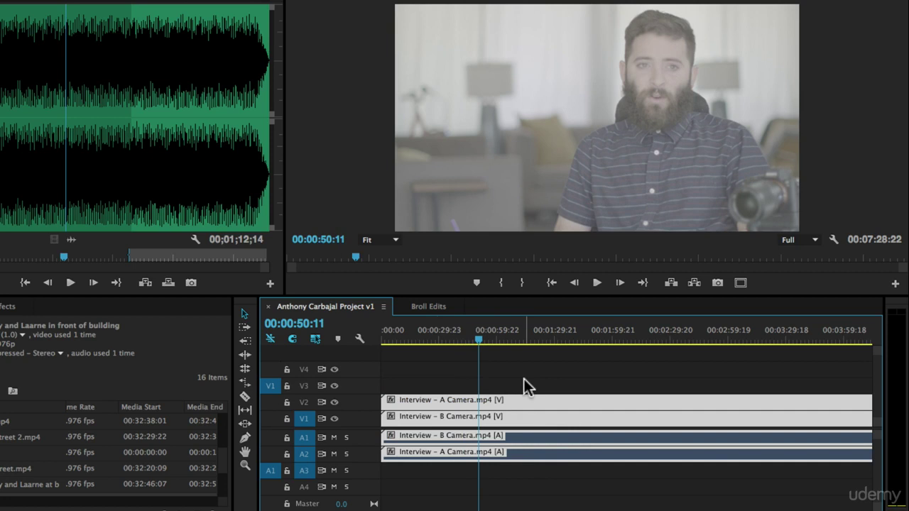
left_click(616, 381)
key("space")
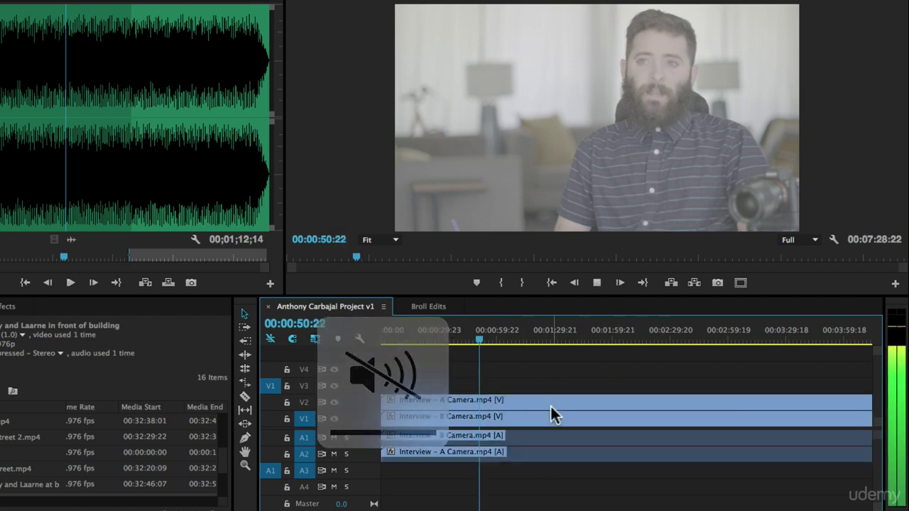
key("space")
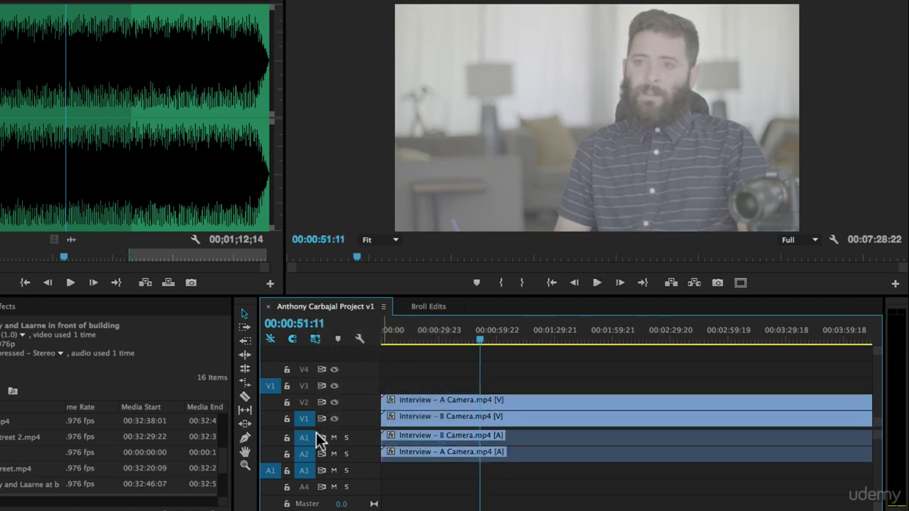
Cut the stacked A and B camera interview clips at 00:01:28:23 with the Razor tool
left_click(244, 397)
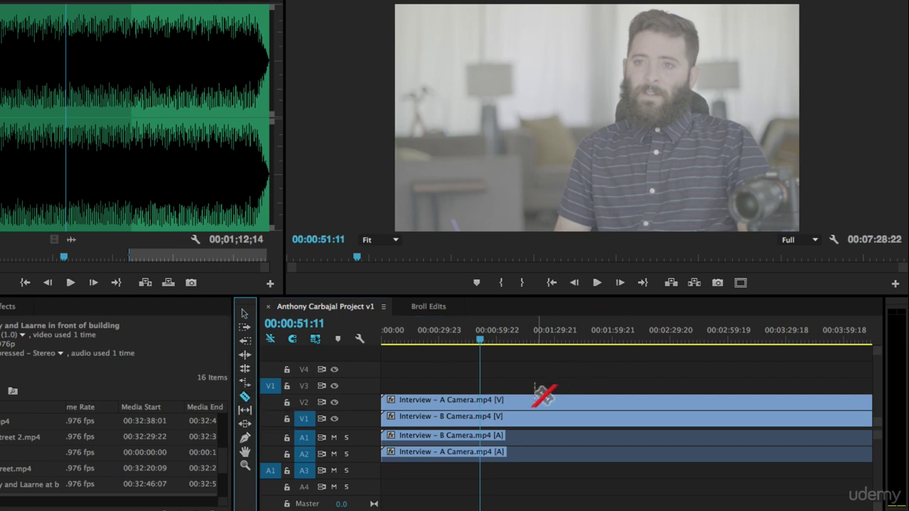
left_click_drag(479, 344, 553, 339)
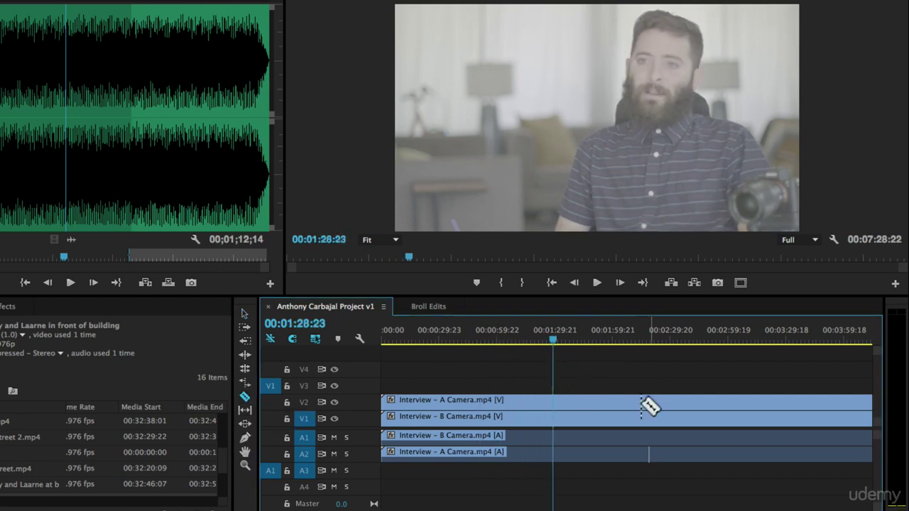
left_click(561, 402)
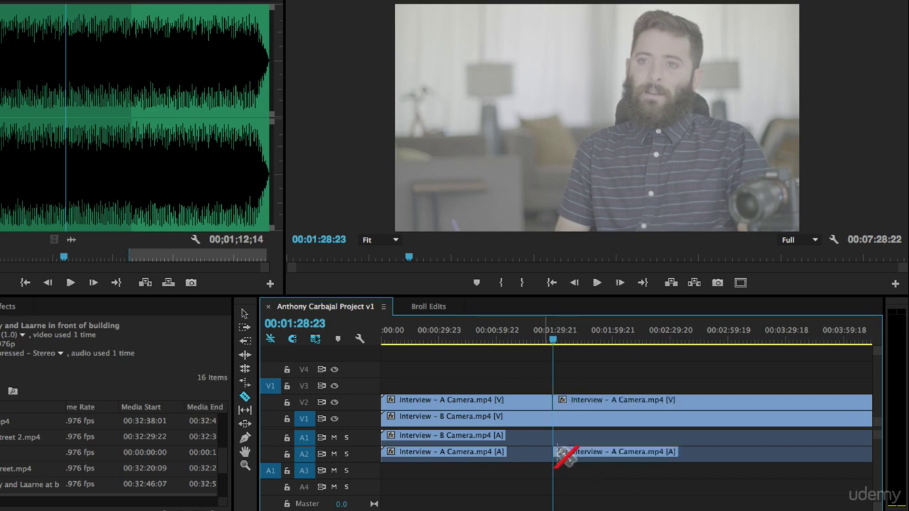
left_click(553, 417)
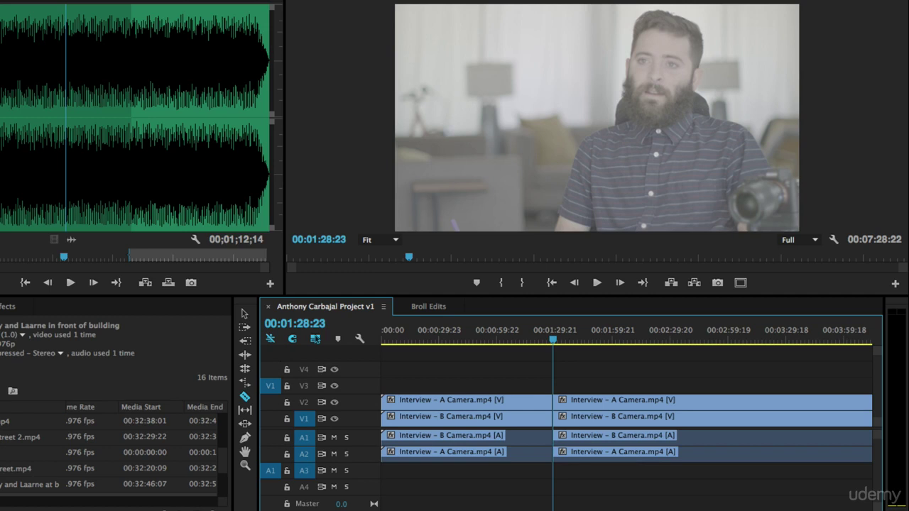
Play the interview on to 00:01:34:04 and cut both camera clips there with the Razor tool
key("space")
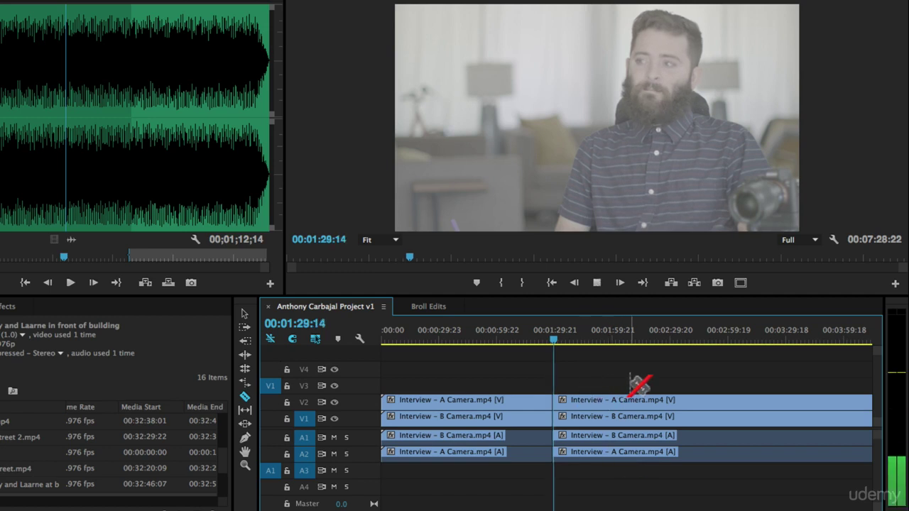
key("space")
left_click(562, 400)
left_click(564, 417)
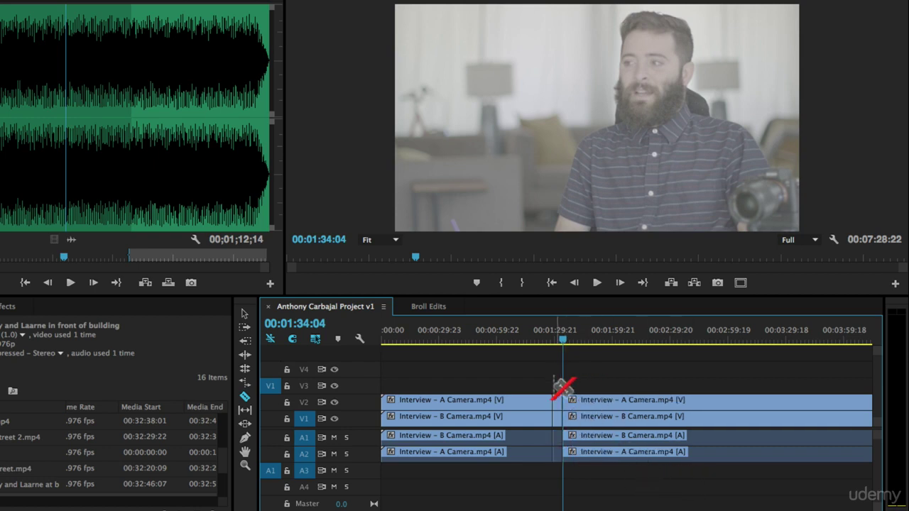
Select the short segment between the two cuts, and select and delete the camera clips before the first cut
left_click(245, 314)
left_click(556, 400)
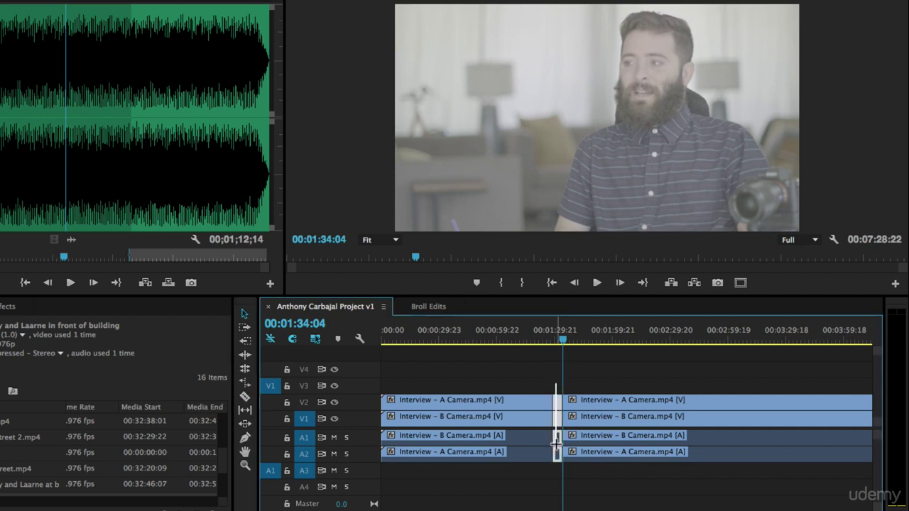
left_click_drag(498, 358, 491, 489)
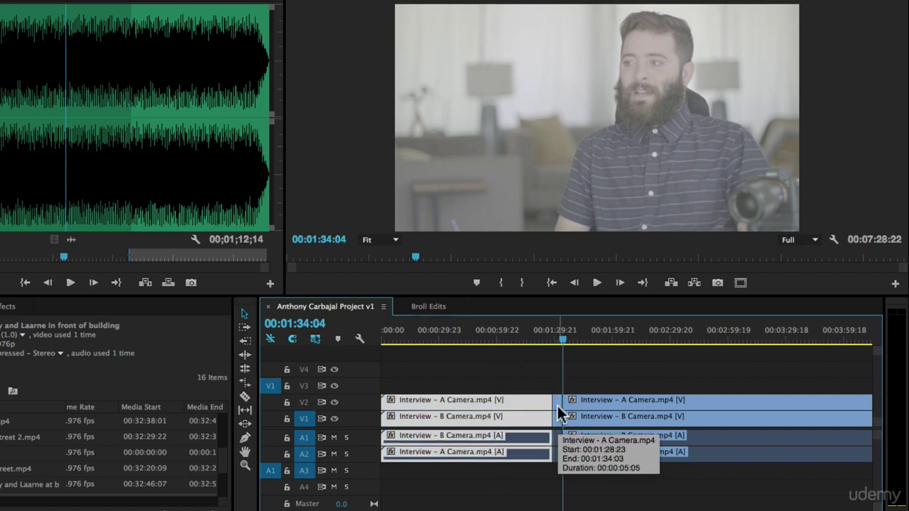
key("Delete")
Undo the deletion and all the razor cuts in the A and B camera clips
key("ctrl+z")
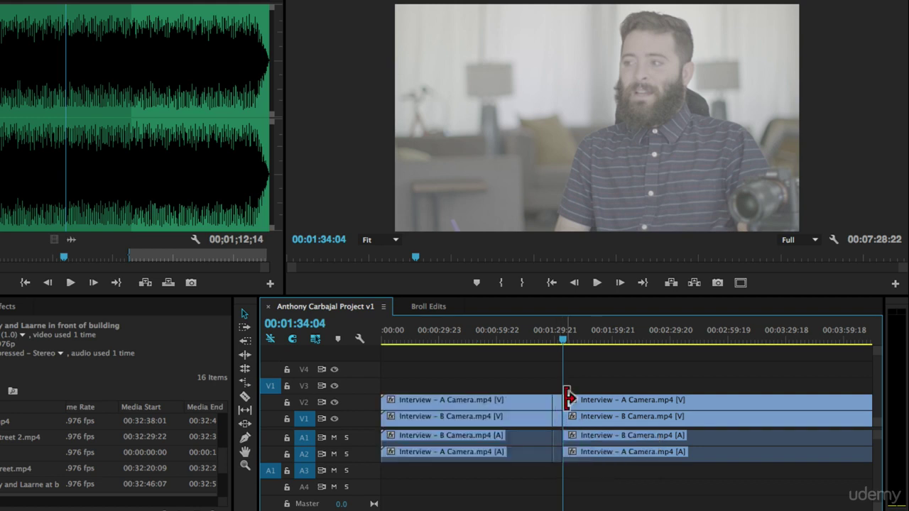
key("ctrl+z")
key("ctrl+z")
key("ctrl+z")
key("ctrl+z")
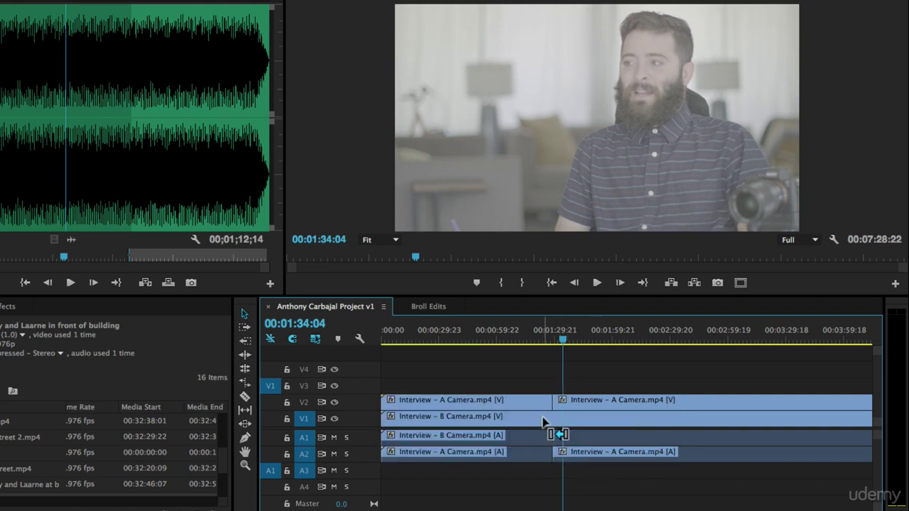
Expand audio track A1 to show its waveform and play the interview from 00:01:25:05 to 00:01:27:03
left_click_drag(548, 348, 546, 339)
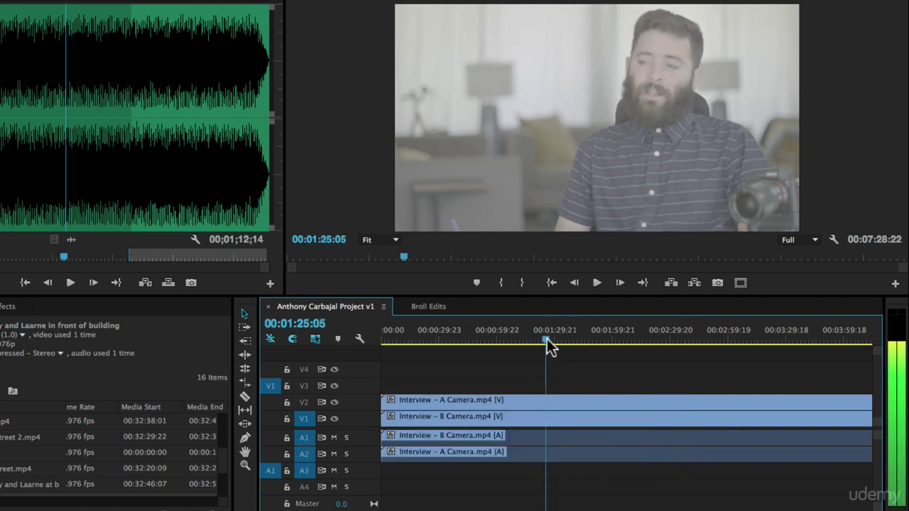
double_click(367, 436)
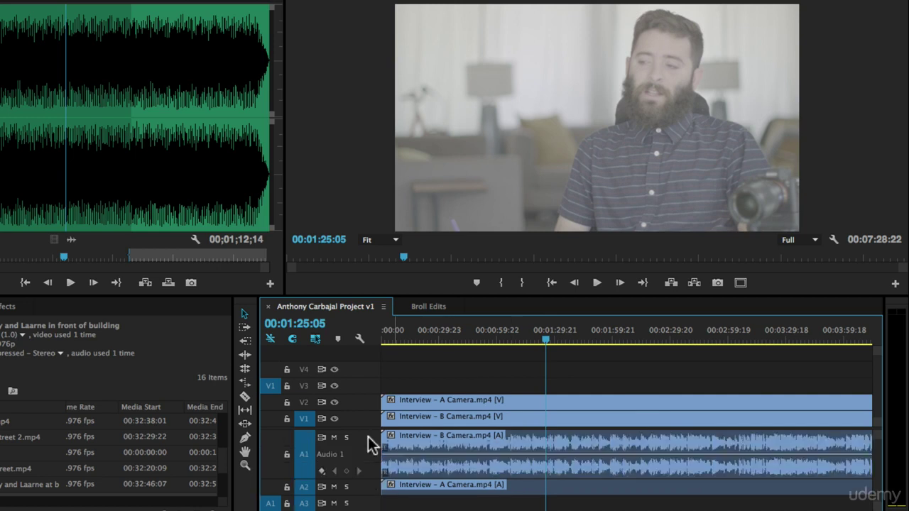
key("space")
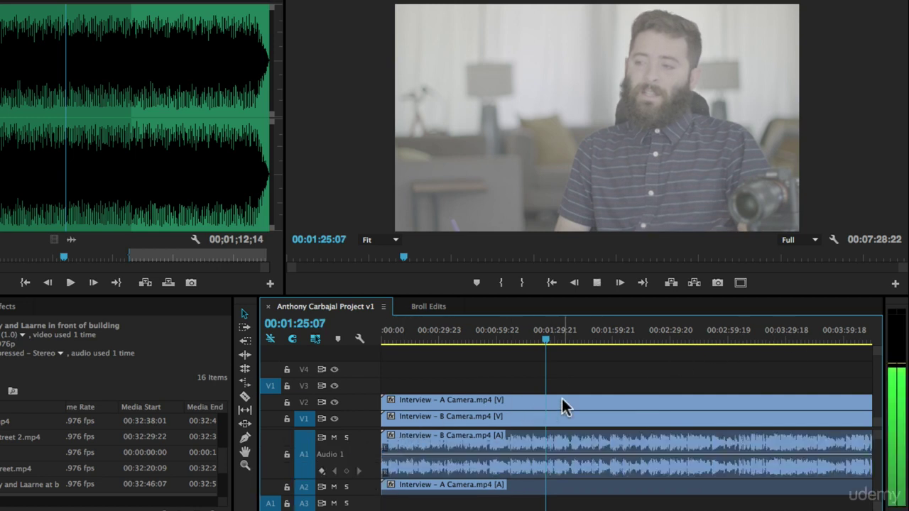
key("equal")
key("space")
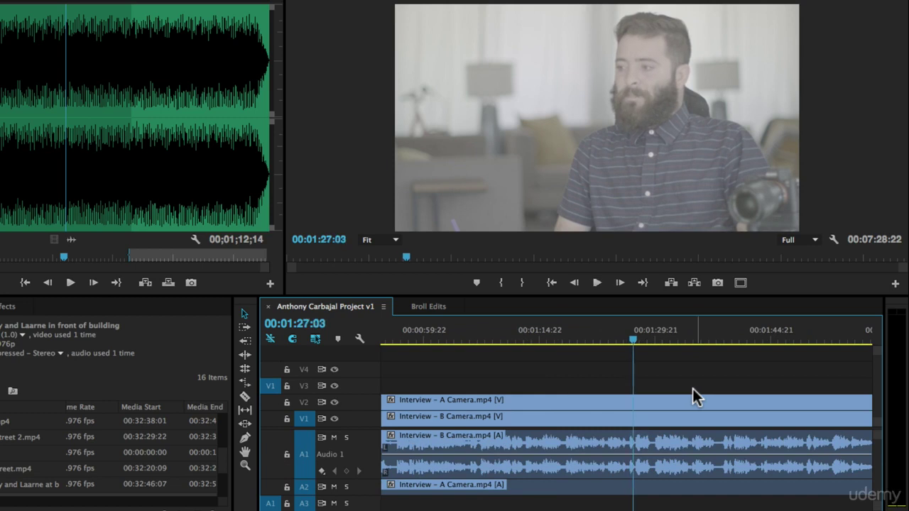
Cut only the B camera clip and its linked audio at 00:01:29:15 with the Razor tool, and undo the cut
mouse_move(653, 340)
left_mouse_down()
mouse_move(725, 344)
mouse_move(653, 339)
left_mouse_up()
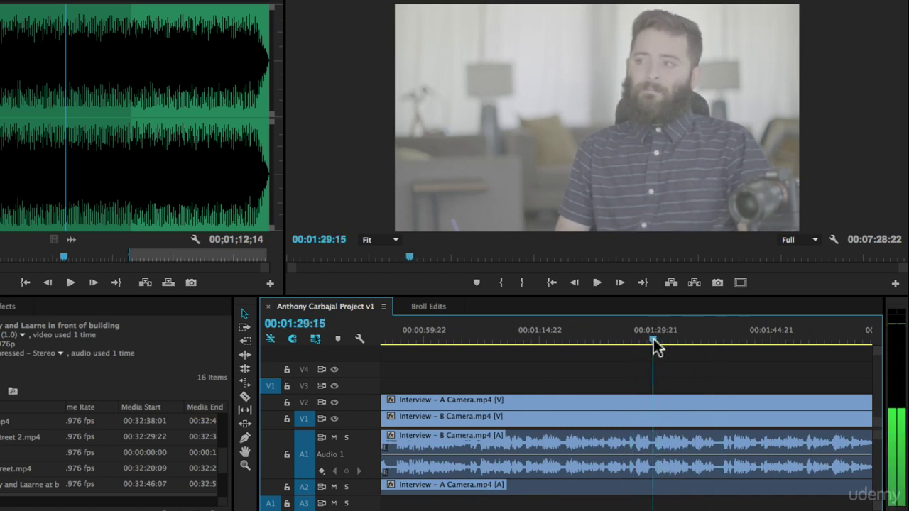
left_click(244, 397)
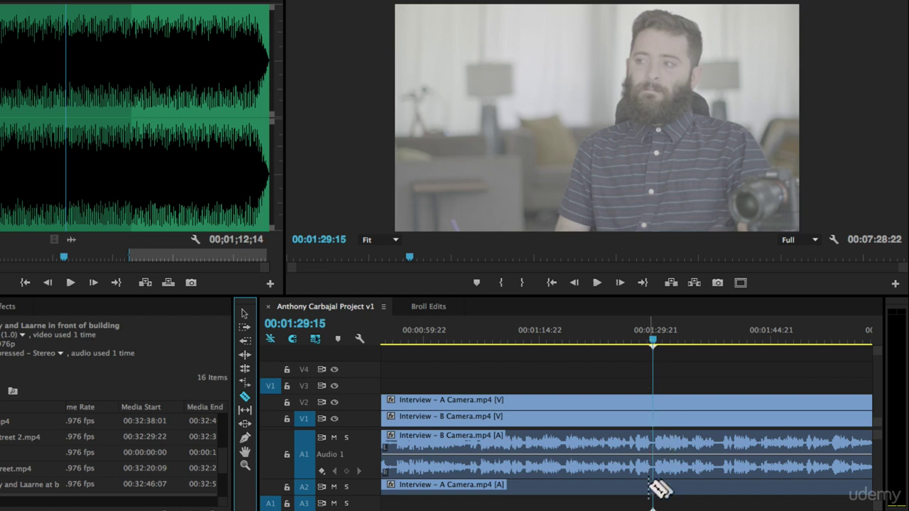
left_click(653, 419)
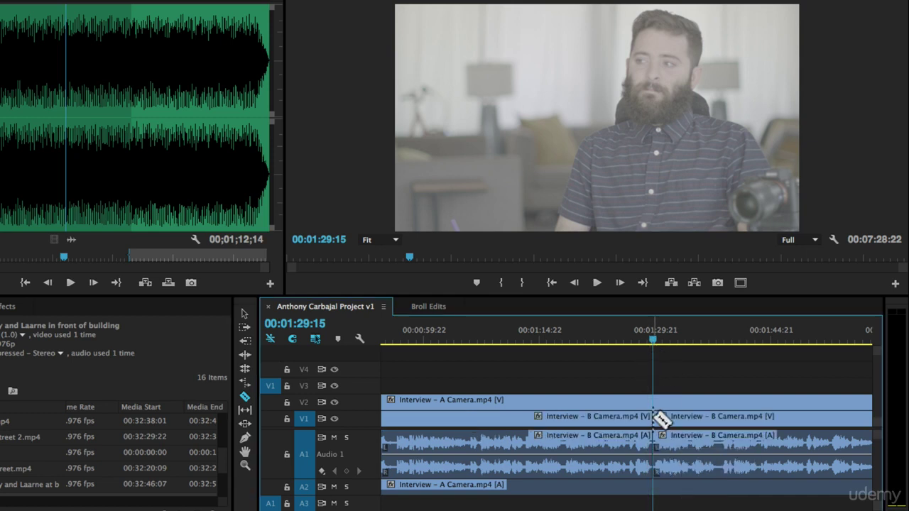
key("ctrl+z")
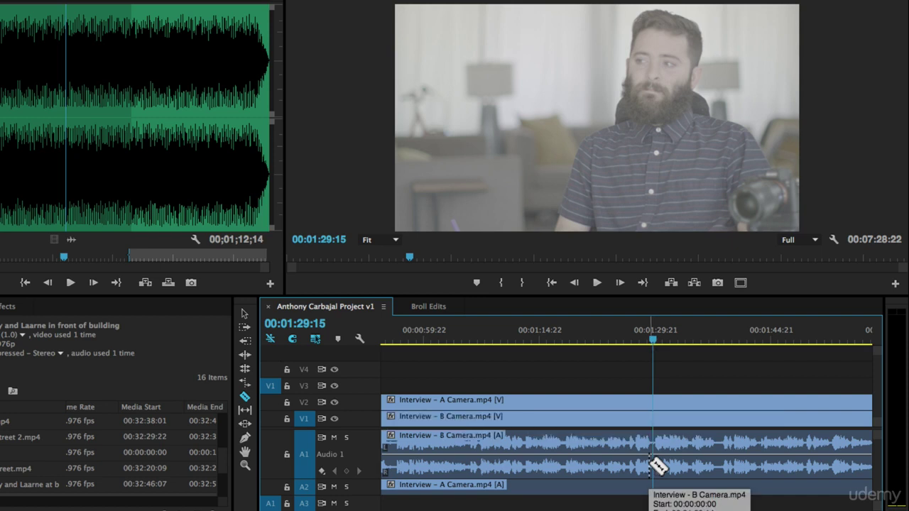
Cut the clips on all tracks at once at 00:01:29:15 and again at 00:01:38:09 with the Razor tool
left_click(653, 406, "shift")
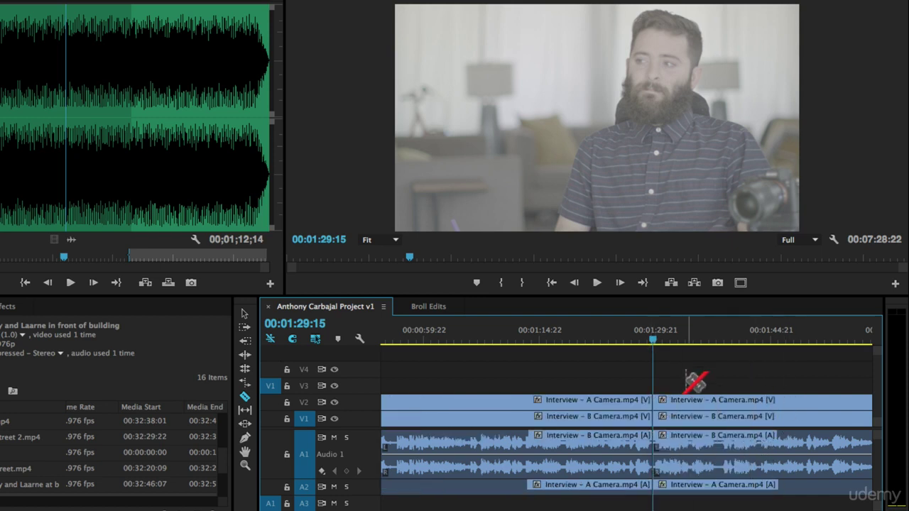
left_click_drag(651, 340, 718, 347)
left_click(724, 406, "shift")
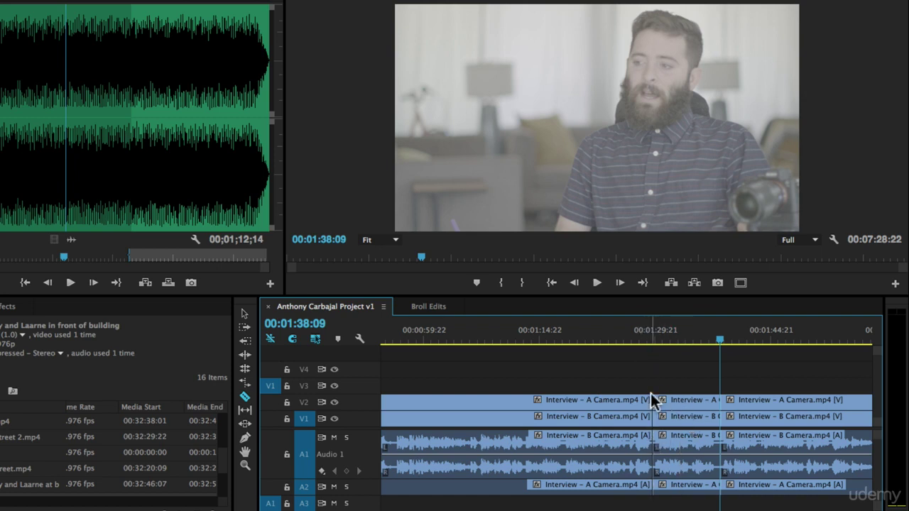
Undo both cuts made across all tracks
key("super+z")
key("super+z")
key("super+z")
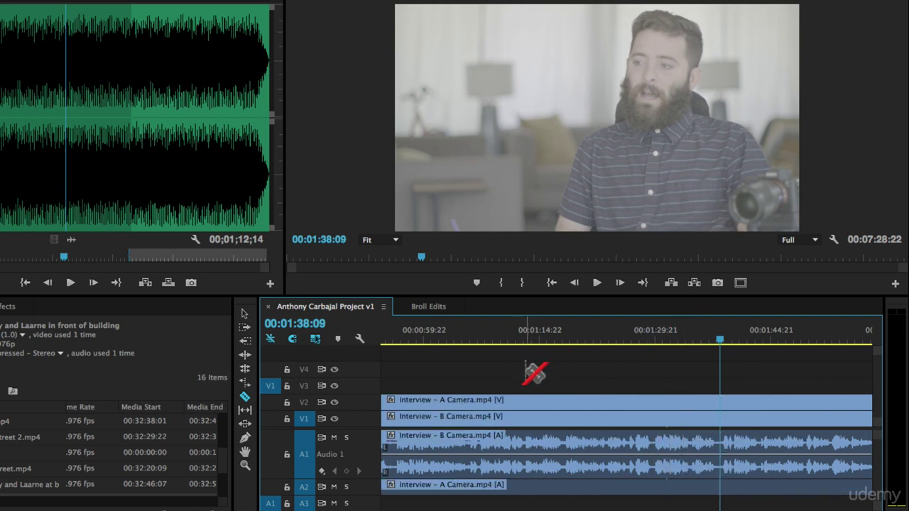
Switch to the Selection tool, return the playhead to 00:00:00:00 and collapse audio track A1
key("v")
key("minus")
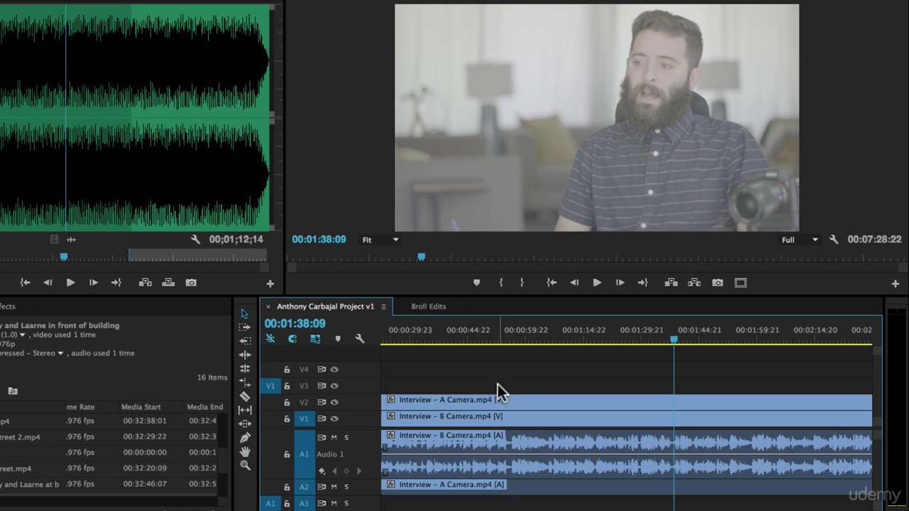
left_click_drag(486, 337, 333, 355)
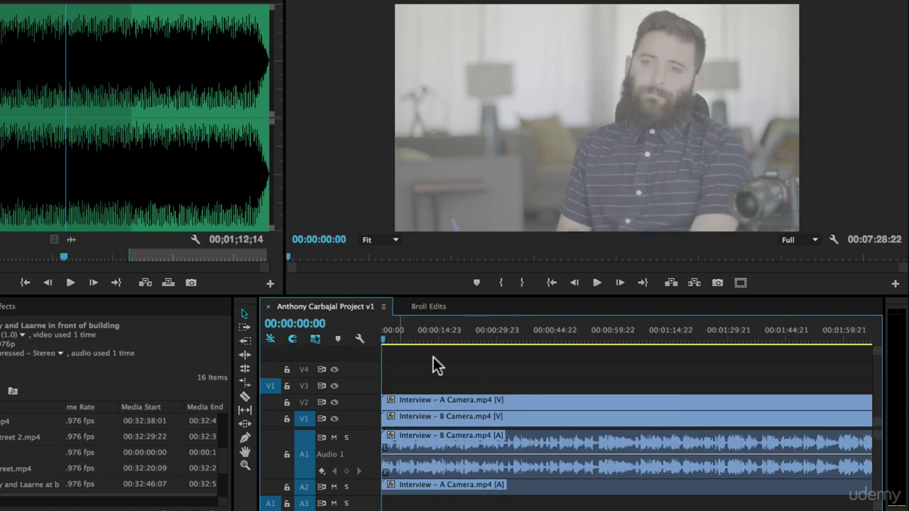
double_click(362, 440)
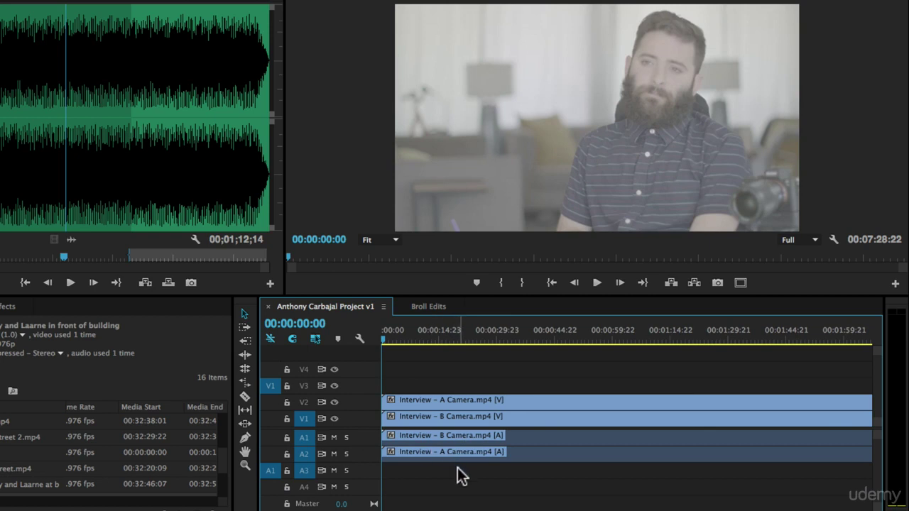
Select the B Camera clip with its linked audio, and select only its audio on track A1
left_click(462, 438)
left_click(517, 493)
left_click(514, 438)
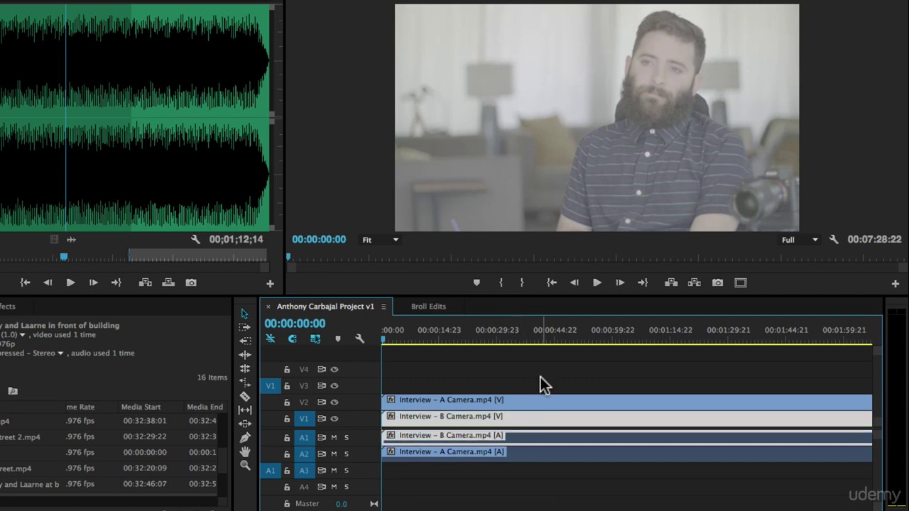
left_click(540, 377)
left_click(516, 442)
left_click(555, 360)
left_click(510, 434, "alt")
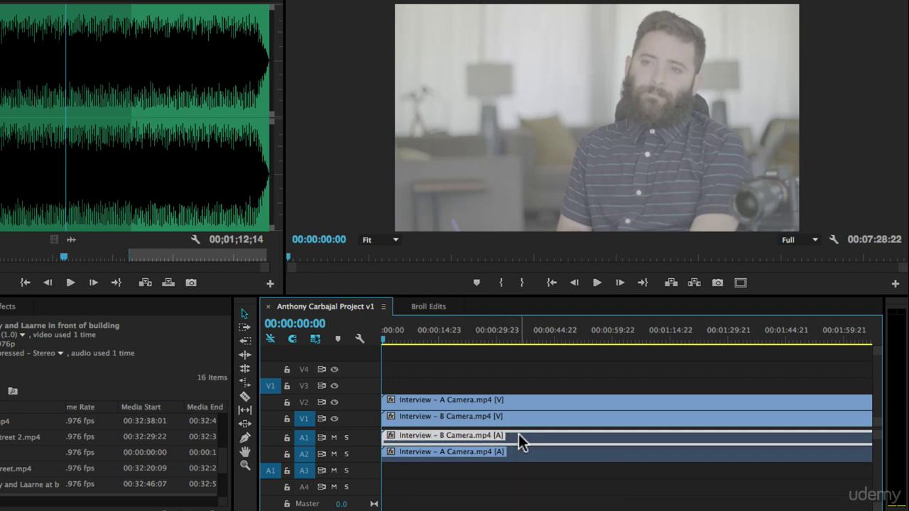
Delete the linked B Camera video and audio from the timeline and undo the deletion
left_click(536, 356)
left_click(531, 414)
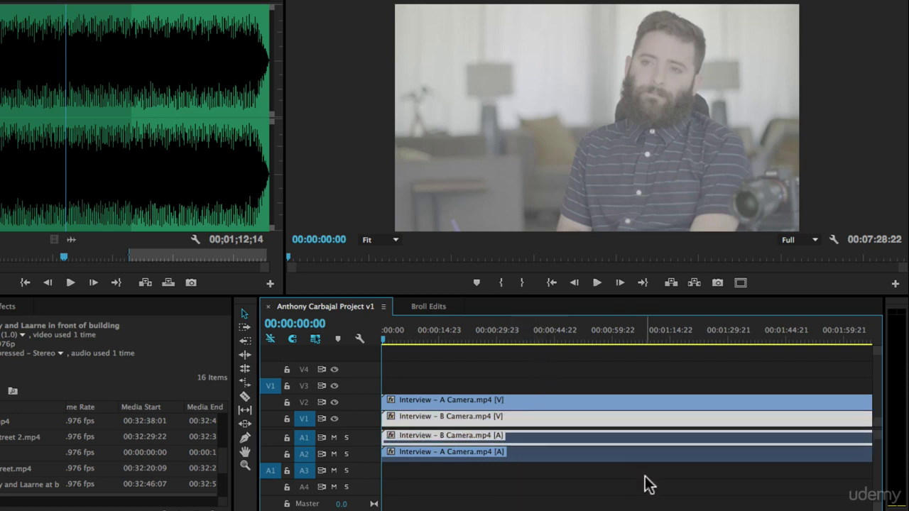
left_click(530, 362)
left_click(529, 419)
key("Delete")
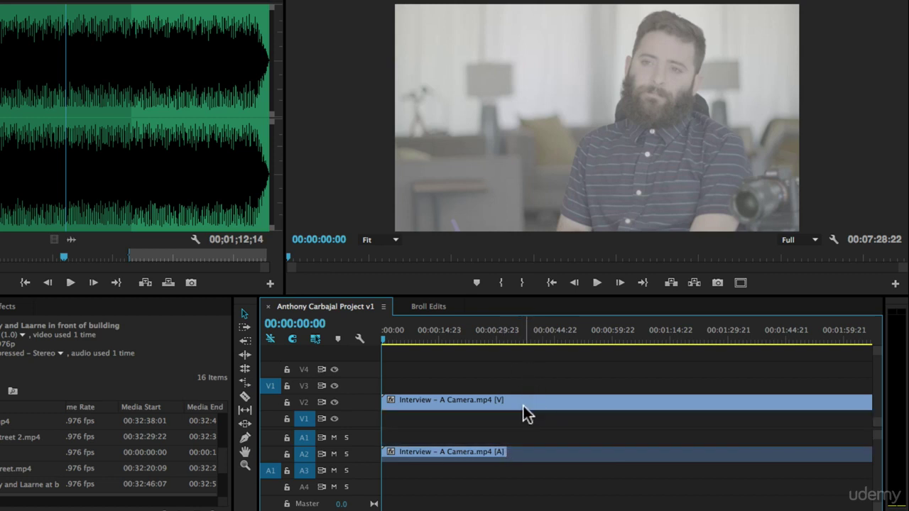
key("super+z")
Delete the linked A Camera video and audio from the timeline and undo the deletion
left_click(505, 400)
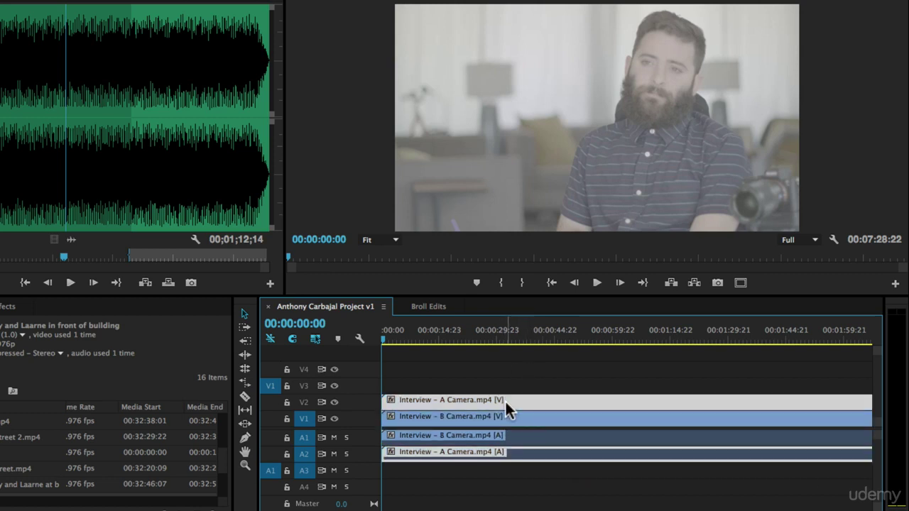
key("Delete")
key("super+z")
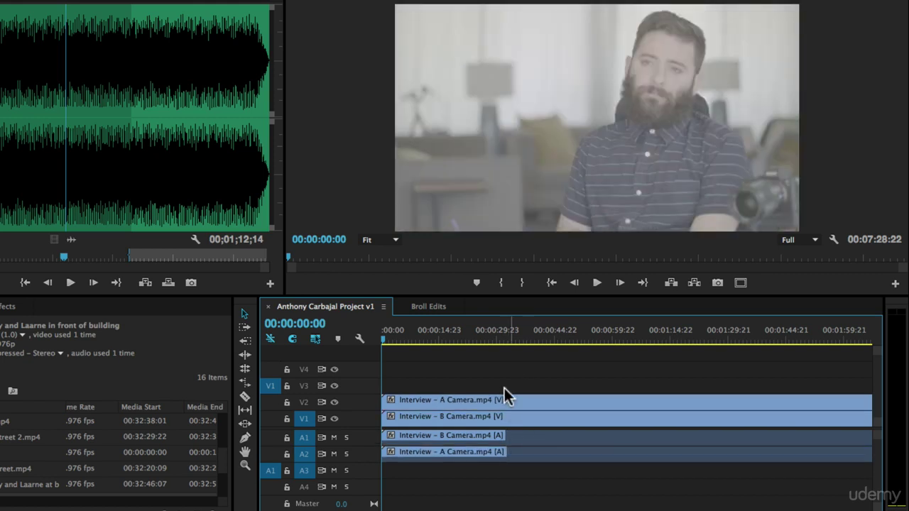
Select and delete only the B Camera audio on track A1, leaving out its linked video, and undo the deletion
left_click(521, 435)
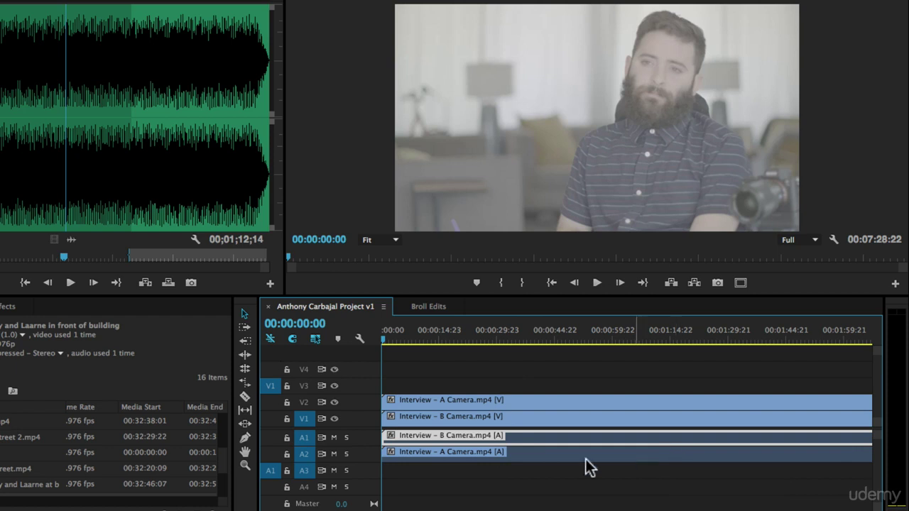
key("Delete")
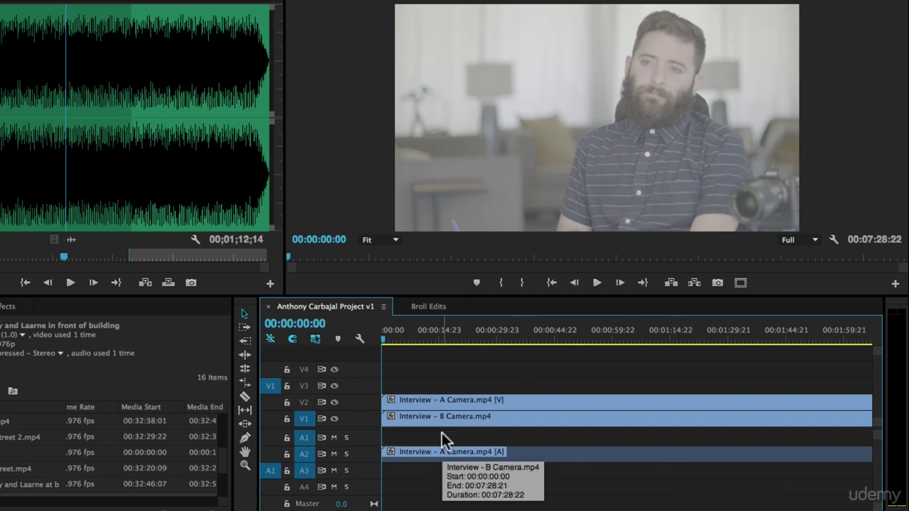
key("ctrl+z")
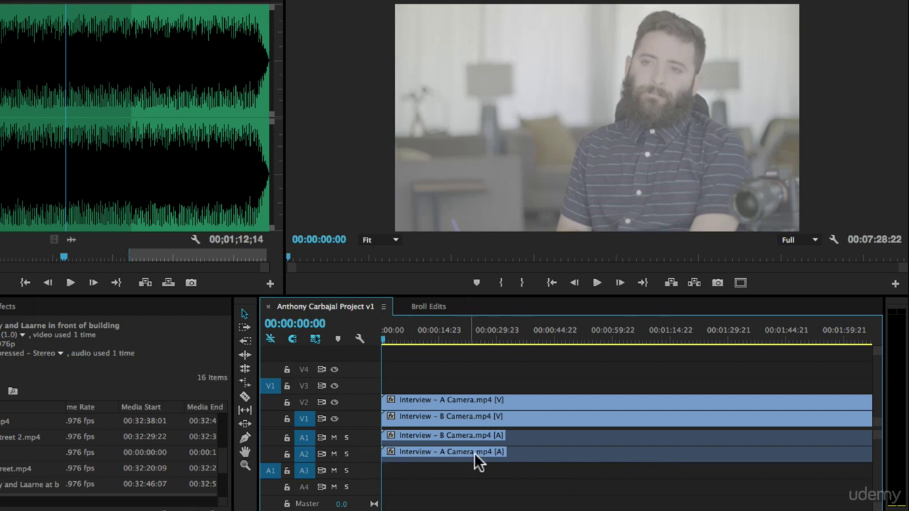
Unlink the B Camera video from its audio, and disable only the B Camera audio clip on track A1
right_click(523, 436)
left_click(540, 363)
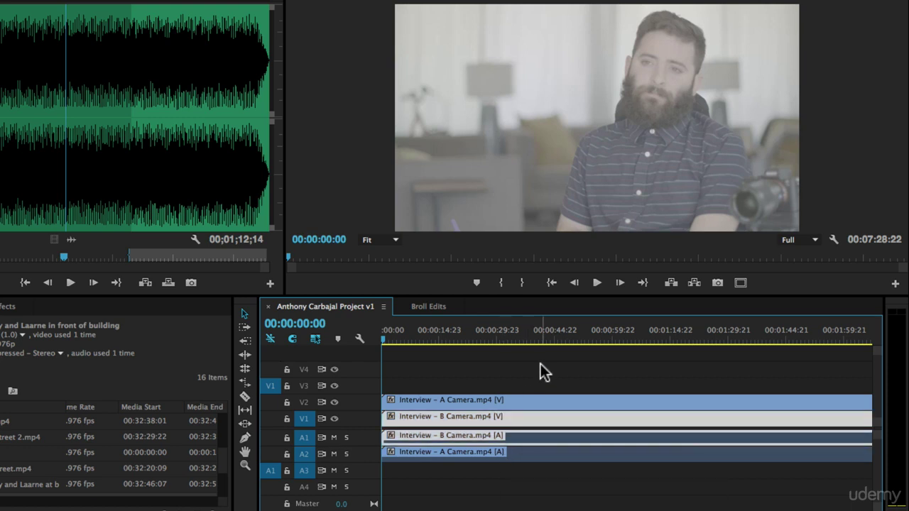
right_click(515, 415)
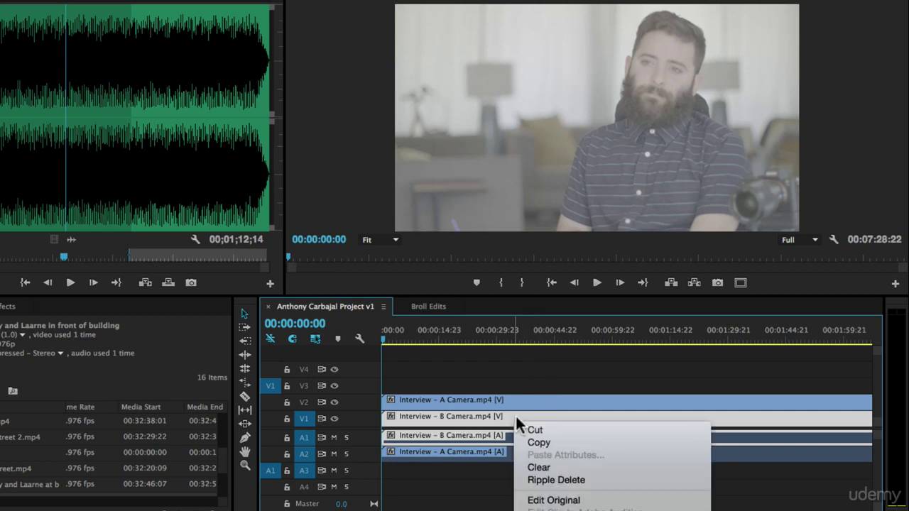
scroll(568, 447, "down", 3)
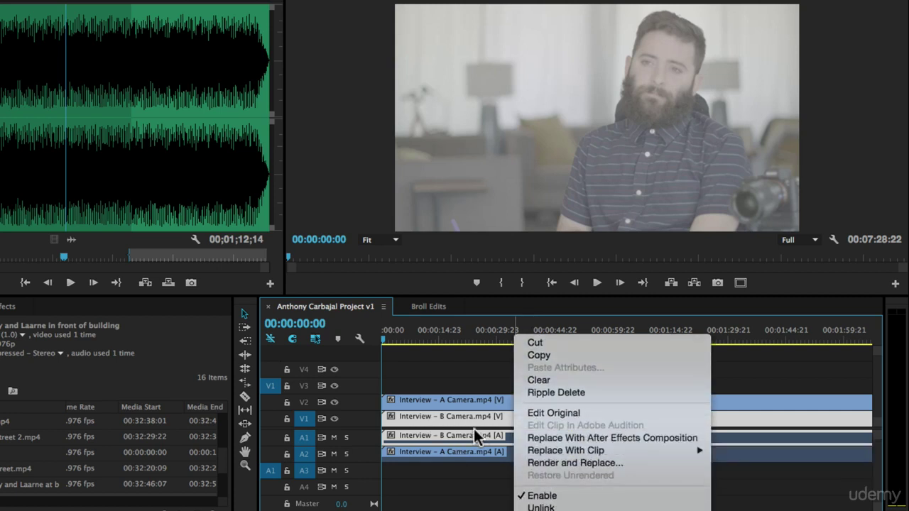
left_click(456, 376)
left_click(524, 374)
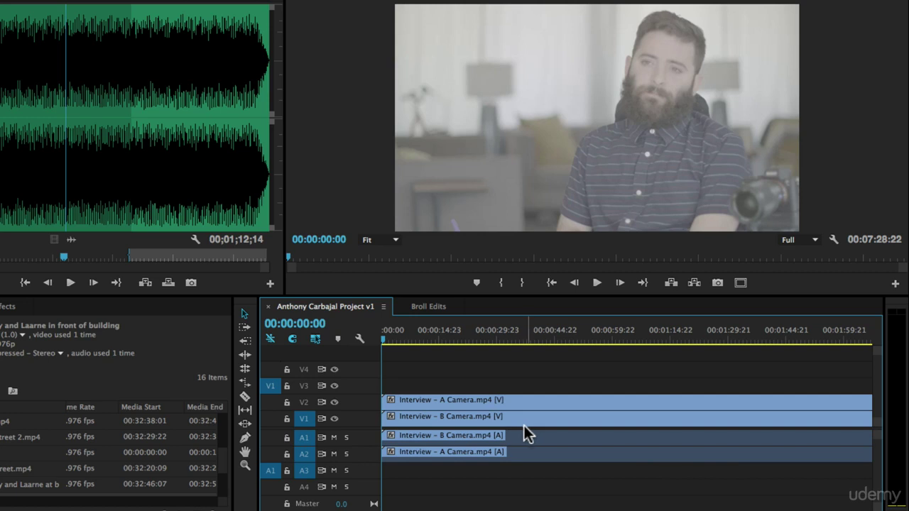
right_click(522, 435)
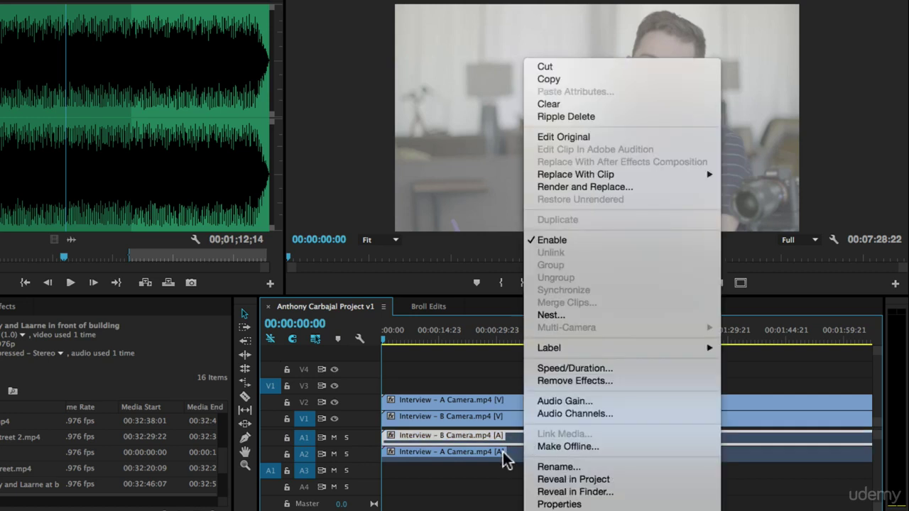
left_click(551, 242)
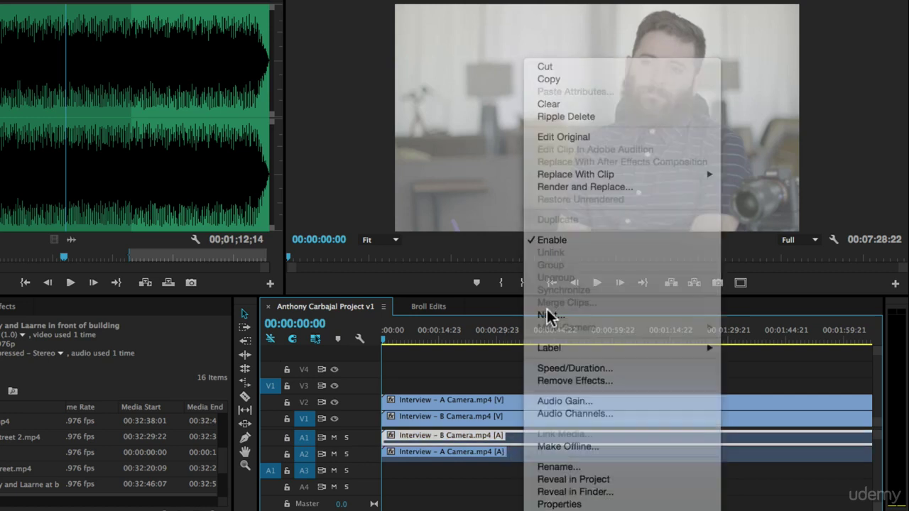
Move the playhead to 00:00:36:15, switch the V2 track output off and on, and play the interview for a few seconds
left_click_drag(445, 340, 522, 339)
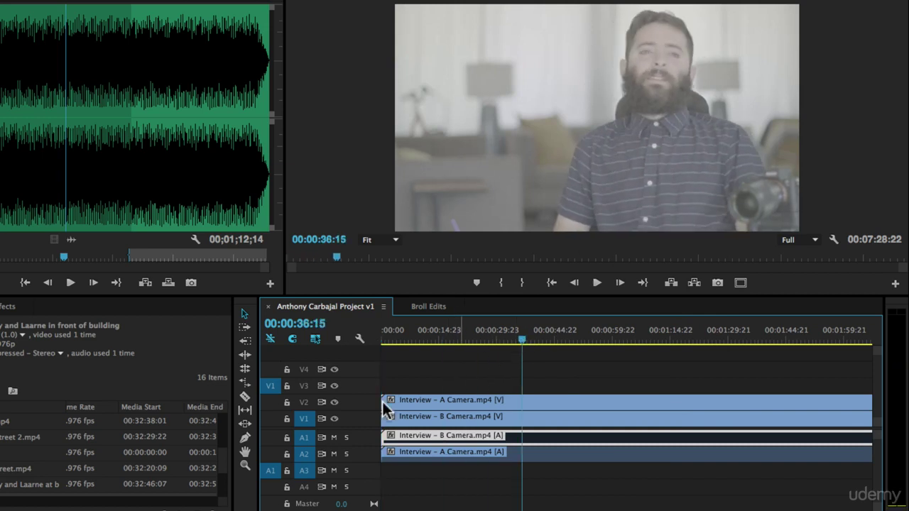
left_click(333, 403)
left_click(334, 402)
key("space")
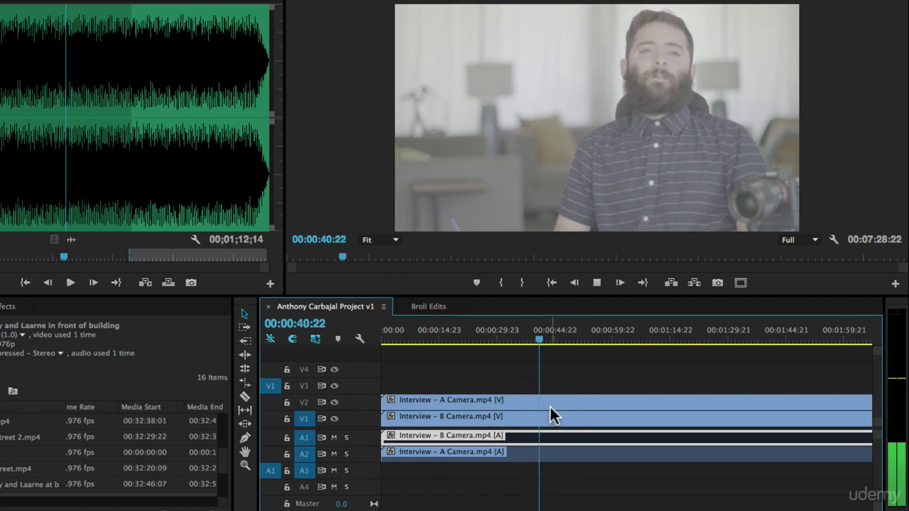
key("space")
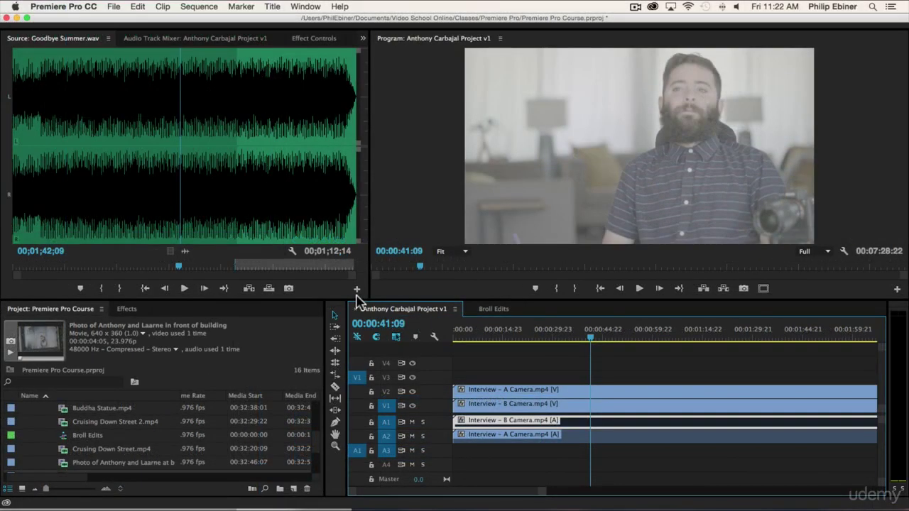
Enlarge the timeline and project panels, and fit the whole interview sequence in the timeline
left_click_drag(357, 300, 351, 256)
left_click(555, 344)
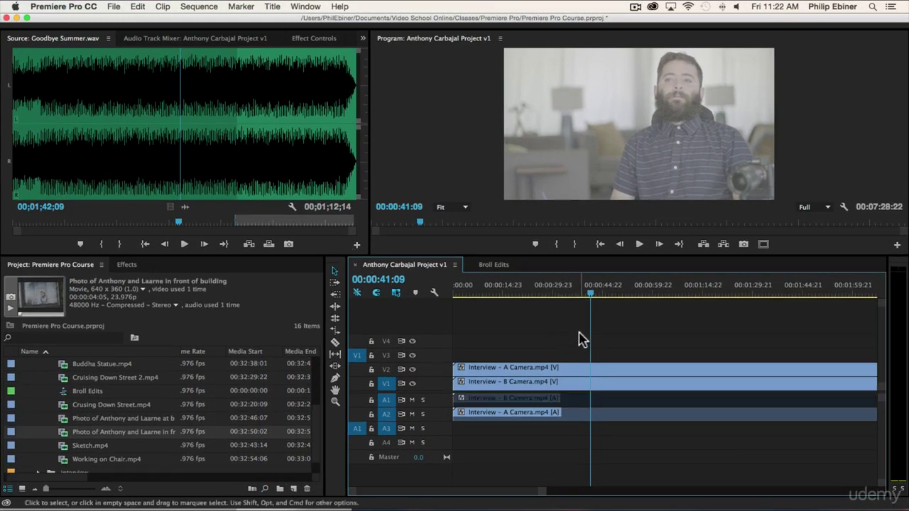
left_click_drag(511, 302, 600, 298)
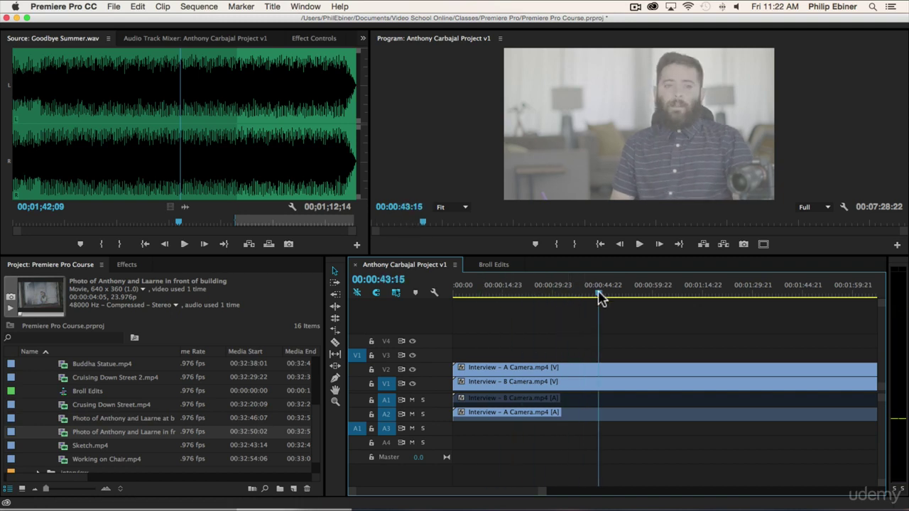
left_click_drag(600, 298, 568, 300)
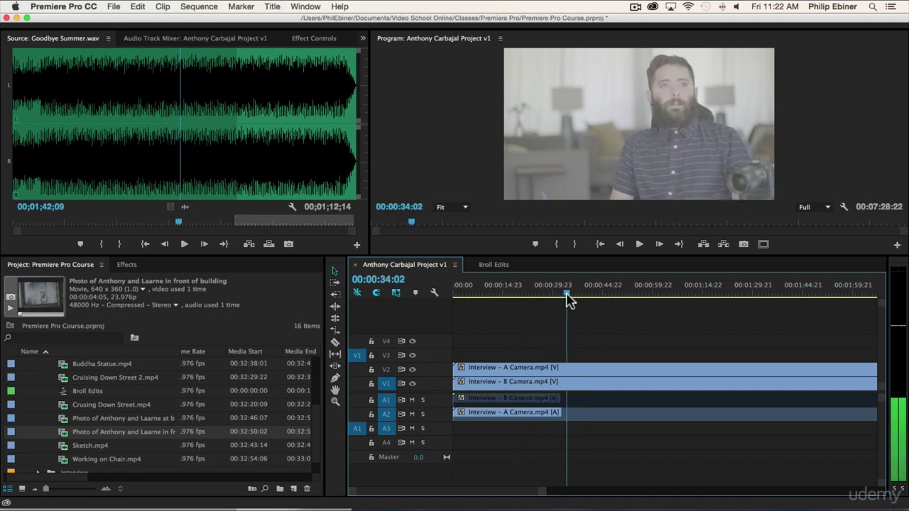
key("backslash")
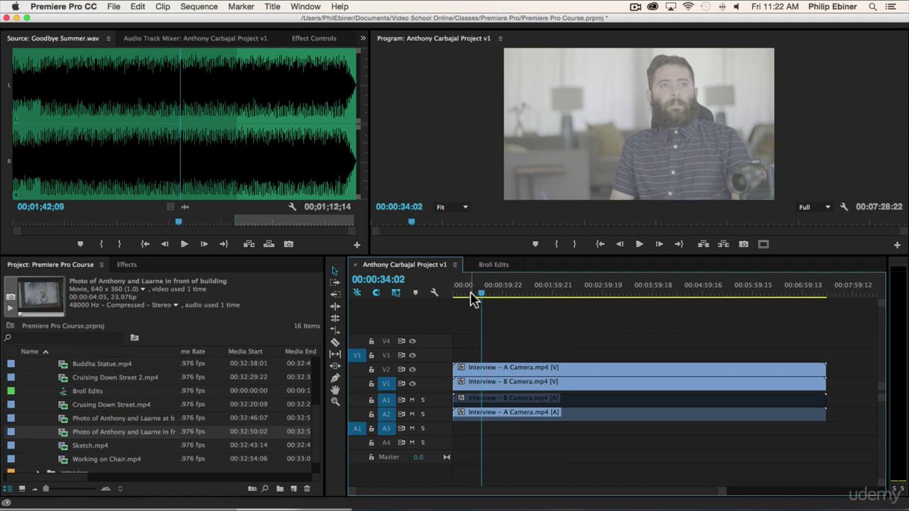
Return to the start of the sequence and scrub through roughly its first minute and a half to review the interview
key("Home")
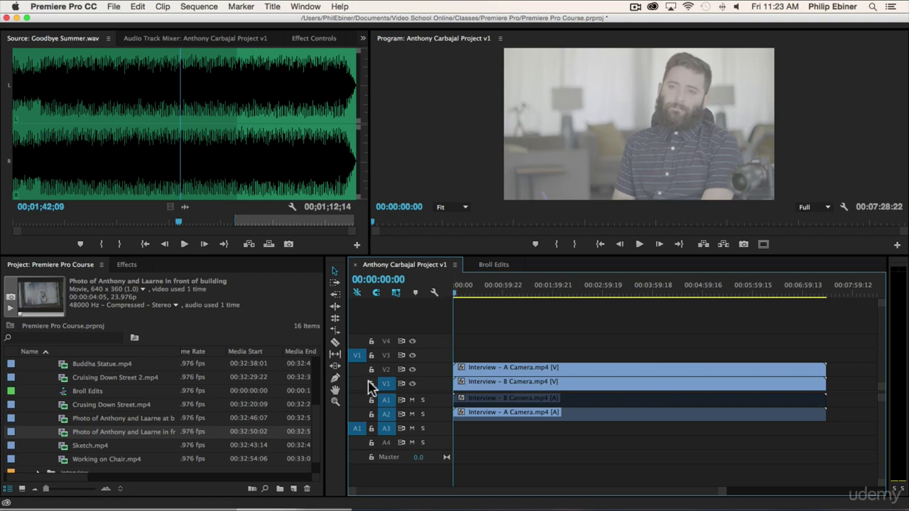
left_click_drag(460, 295, 530, 301)
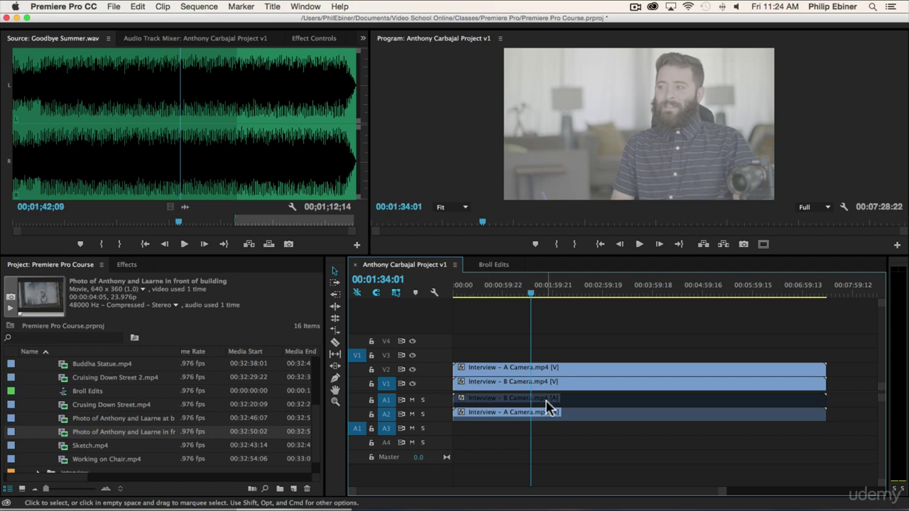
left_click_drag(463, 290, 505, 295)
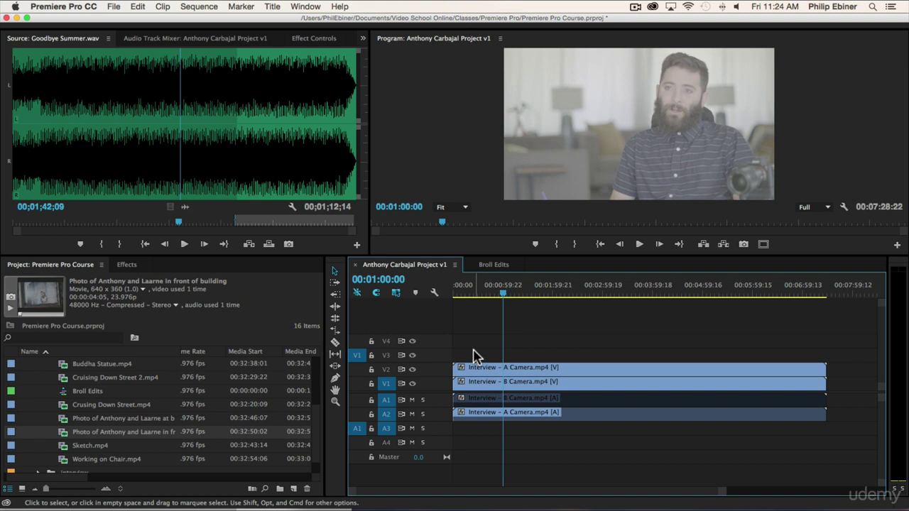
left_click_drag(507, 298, 504, 325)
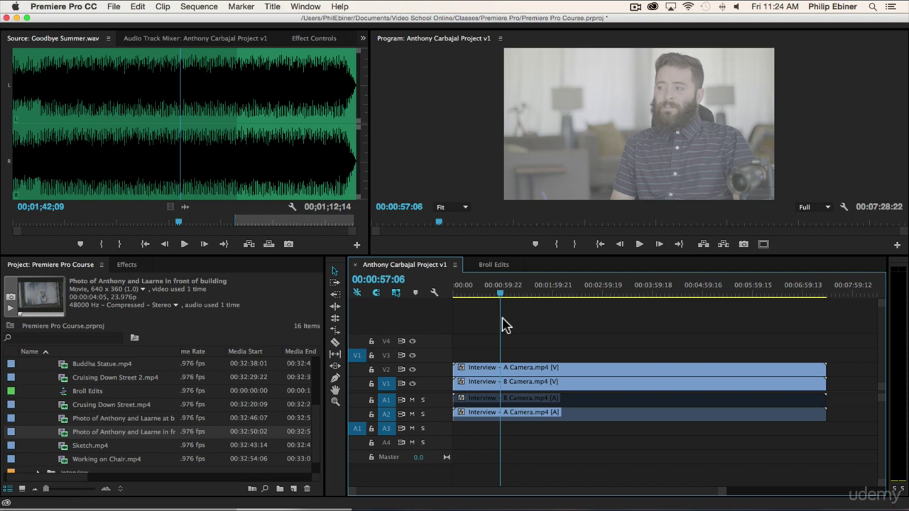
left_click_drag(501, 299, 485, 307)
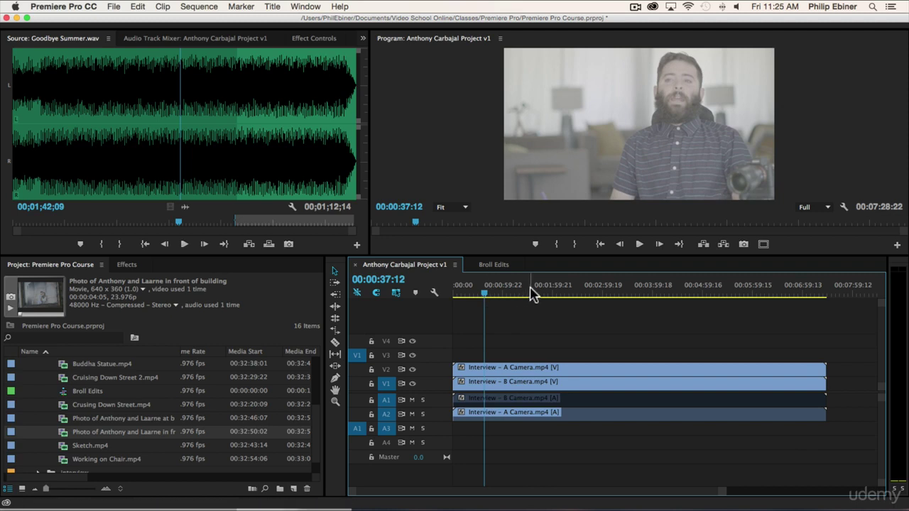